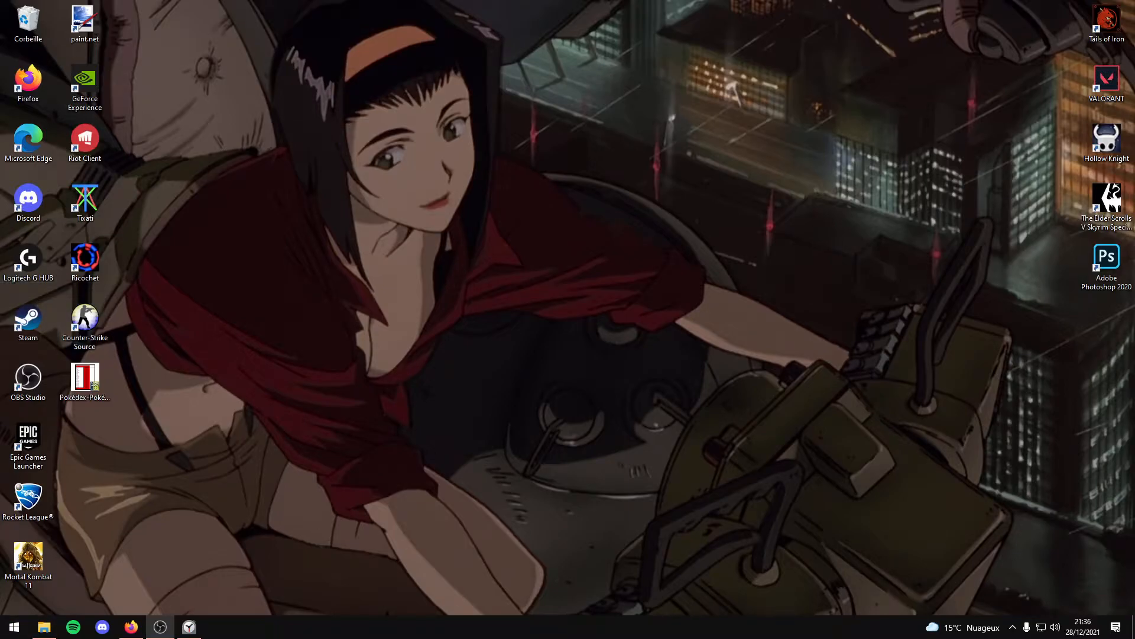
# - Launch Paint 3D with a new blank canvas
pyautogui.click(189, 626)
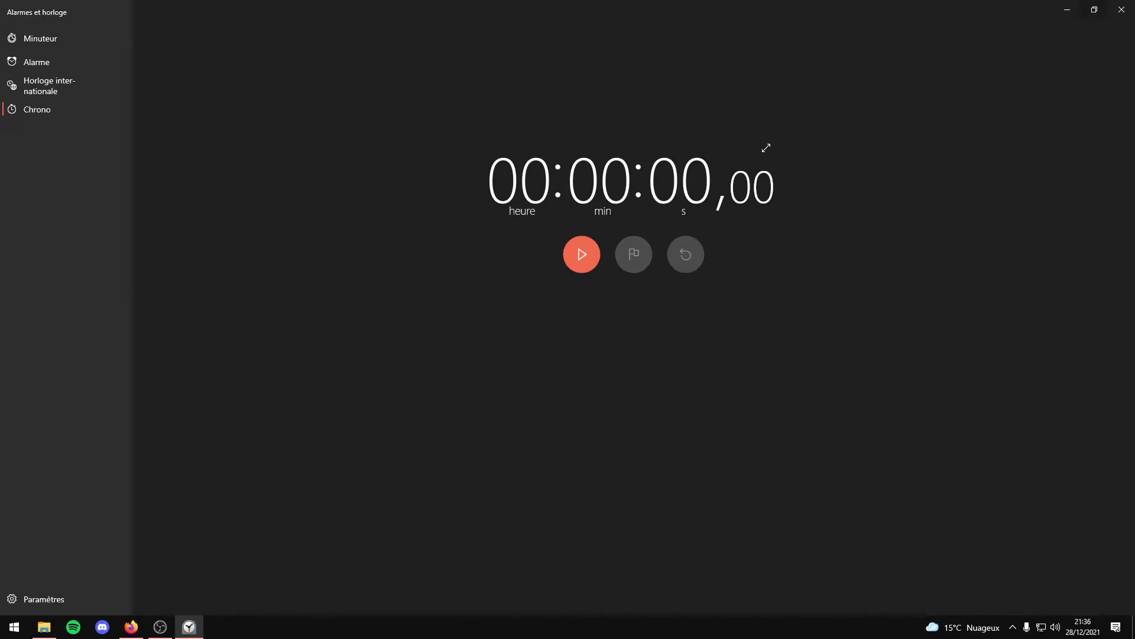
pyautogui.click(1122, 9)
pyautogui.press('super')
pyautogui.write('paint')
pyautogui.press('Return')
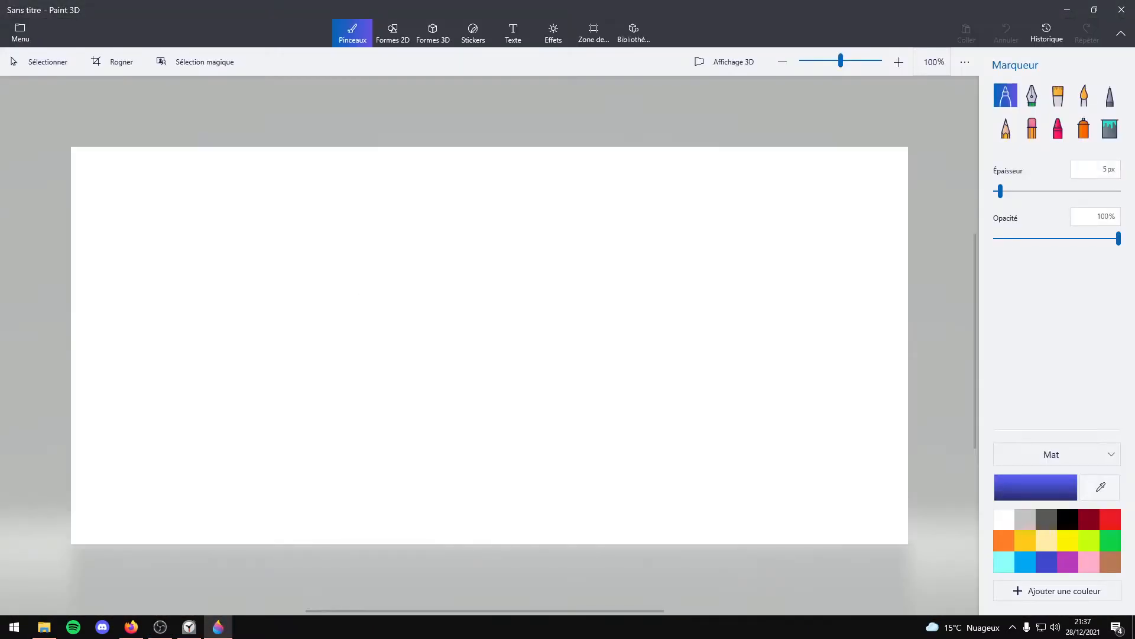
# - Start the stopwatch in Alarmes et horloge and switch back to Paint 3D
pyautogui.click(189, 627)
pyautogui.click(581, 254)
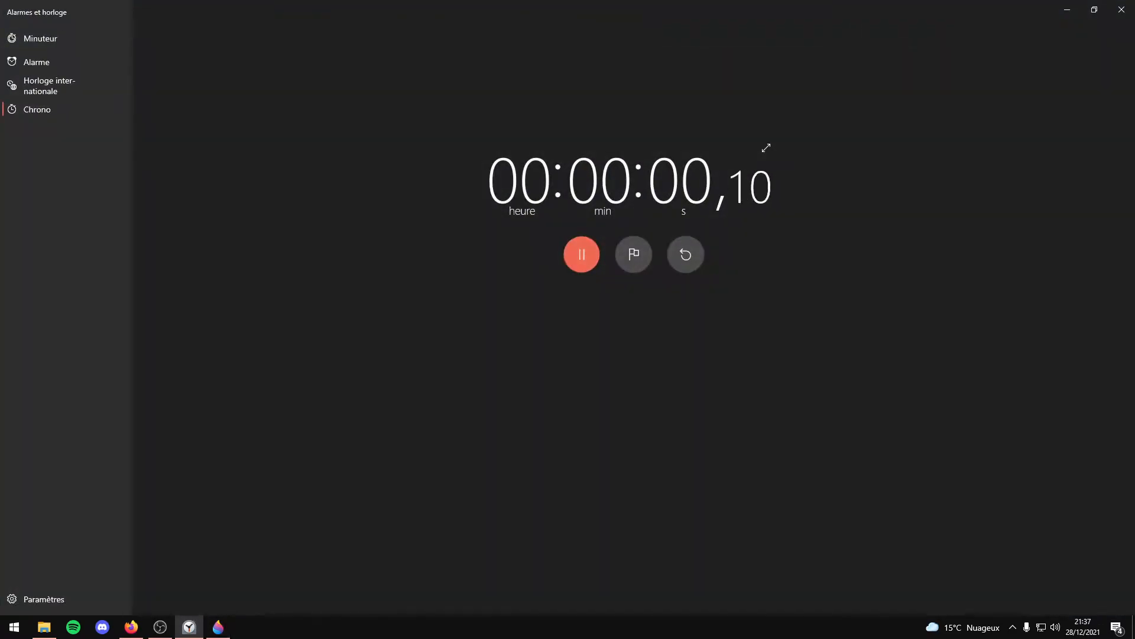
pyautogui.click(189, 627)
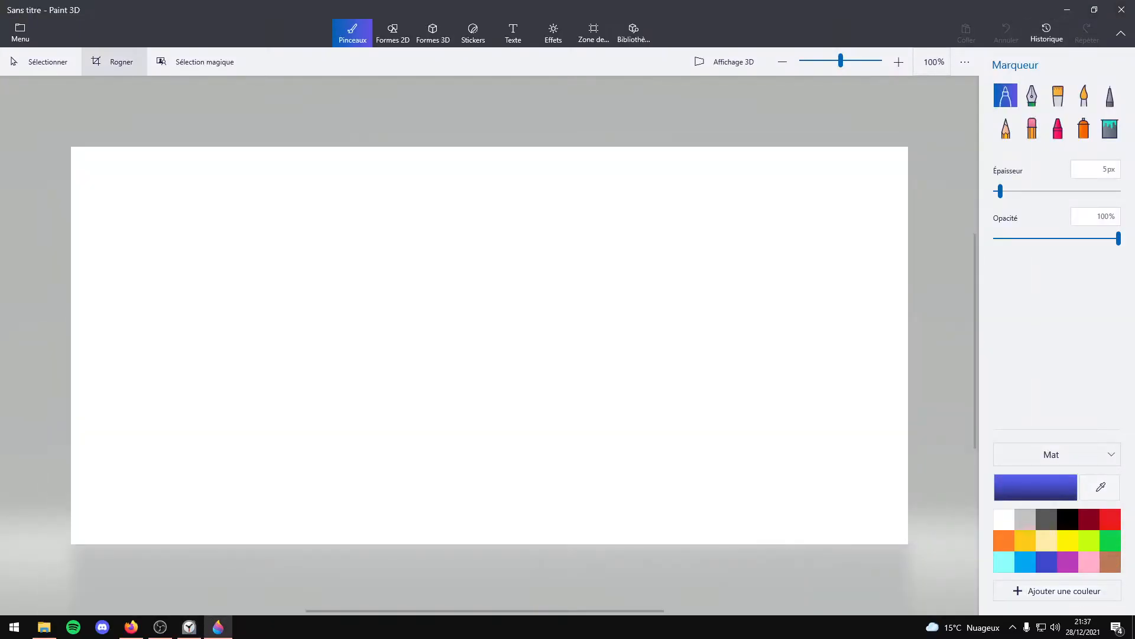
# - Choose the 3D sphere shape with the Mat finish and a custom pale pink colour
pyautogui.click(433, 33)
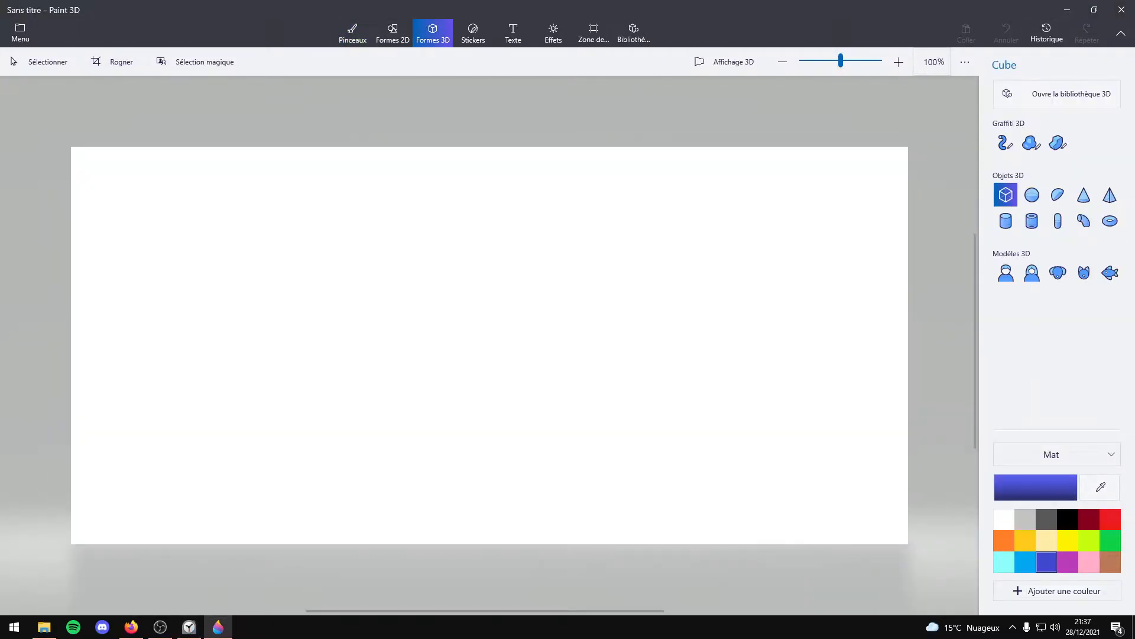
pyautogui.click(1032, 195)
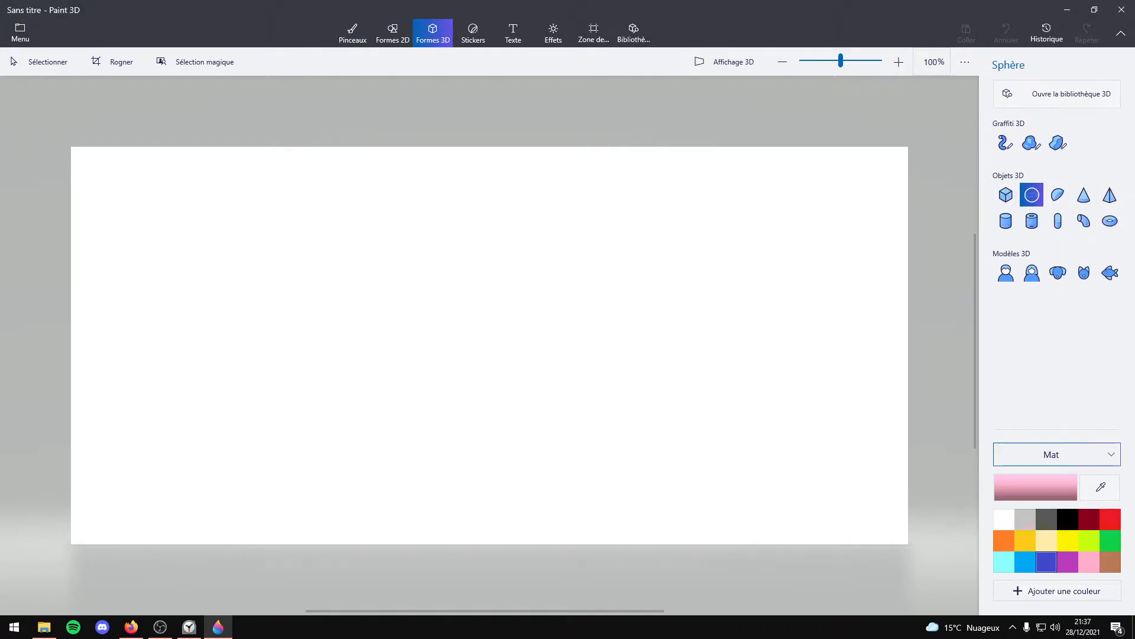
pyautogui.click(1064, 454)
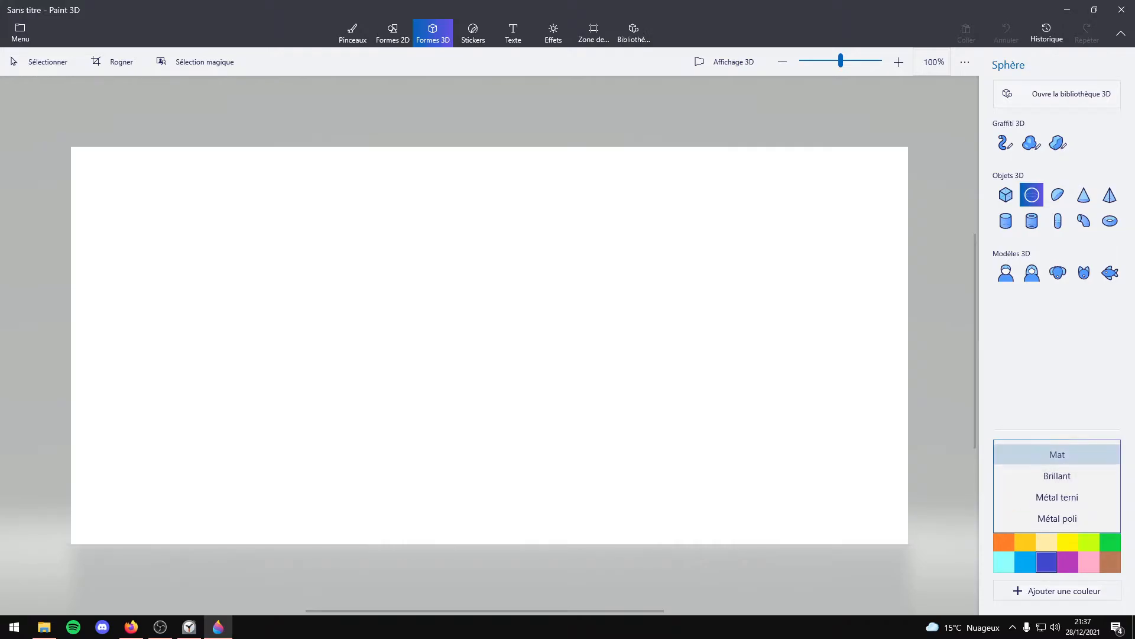
pyautogui.click(1057, 454)
pyautogui.click(1035, 486)
pyautogui.moveTo(501, 214); pyautogui.dragTo(476, 231)
pyautogui.moveTo(604, 392)
pyautogui.mouseDown()
pyautogui.moveTo(484, 393)
pyautogui.moveTo(594, 393)
pyautogui.mouseUp()
pyautogui.moveTo(476, 231)
pyautogui.mouseDown()
pyautogui.moveTo(492, 228)
pyautogui.moveTo(473, 233)
pyautogui.mouseUp()
pyautogui.click(505, 433)
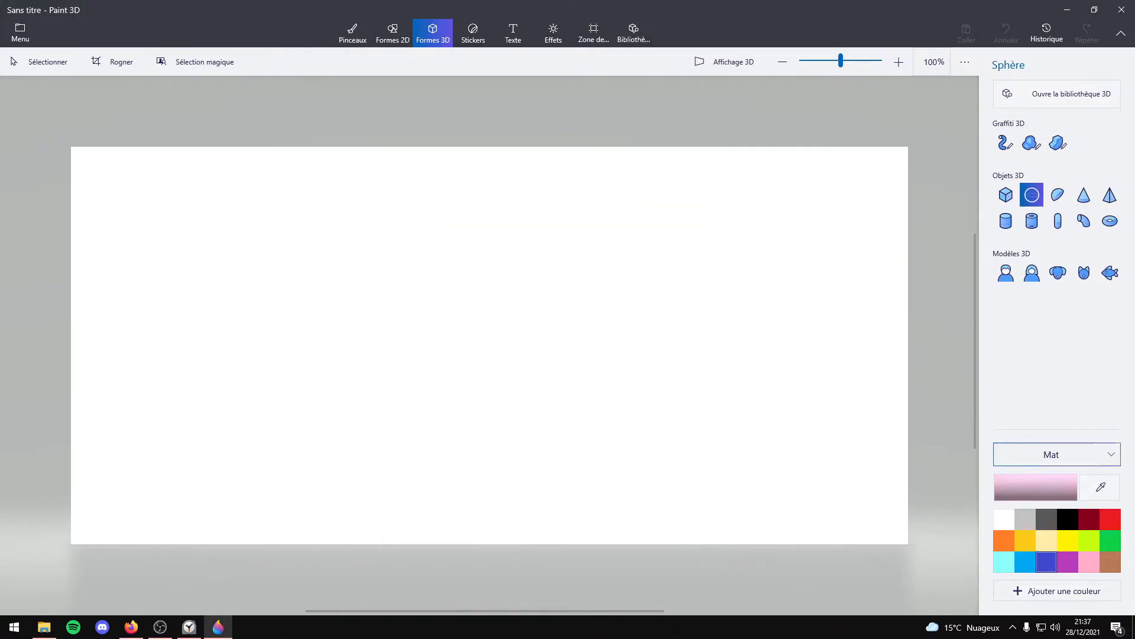
# - Draw a pale pink sphere in the upper part of the canvas, left of centre, and nudge it slightly up and to the right
pyautogui.moveTo(442, 195); pyautogui.dragTo(328, 300)
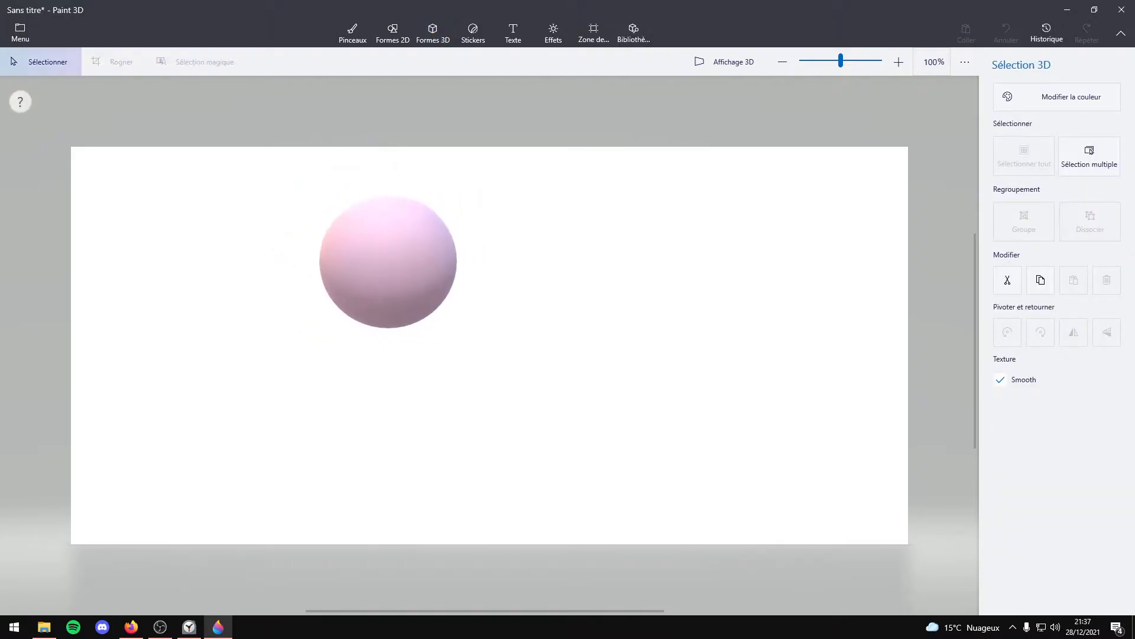
pyautogui.moveTo(388, 260); pyautogui.dragTo(397, 257)
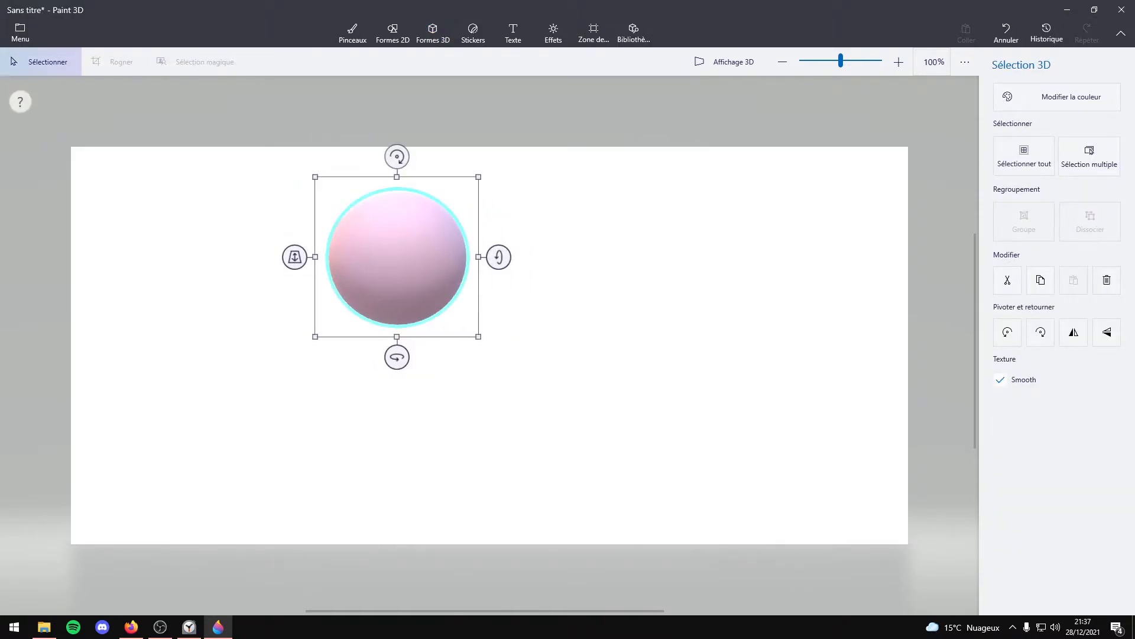
pyautogui.moveTo(492, 189); pyautogui.dragTo(611, 299)
# - Draw a second pink sphere of similar size and move it against the first one so that their edges overlap
pyautogui.click(433, 33)
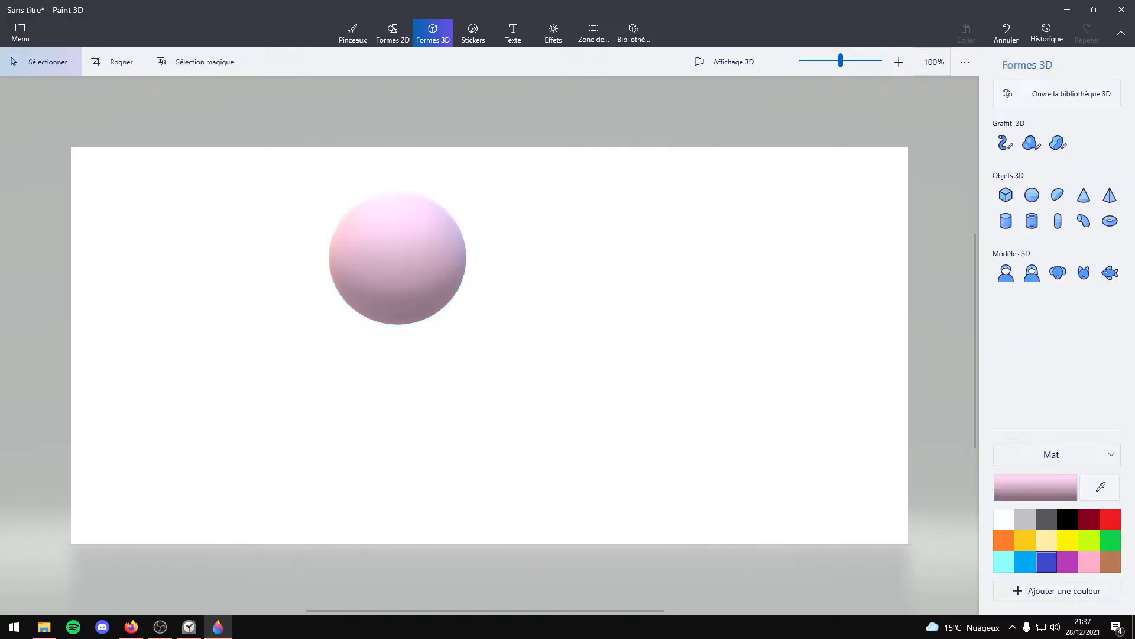
pyautogui.click(1032, 196)
pyautogui.moveTo(487, 201)
pyautogui.mouseDown()
pyautogui.moveTo(666, 331)
pyautogui.moveTo(633, 338)
pyautogui.mouseUp()
pyautogui.moveTo(573, 288); pyautogui.dragTo(534, 265)
pyautogui.moveTo(604, 256); pyautogui.dragTo(538, 246)
pyautogui.click(558, 284)
pyautogui.click(558, 284)
pyautogui.moveTo(559, 284); pyautogui.dragTo(513, 272)
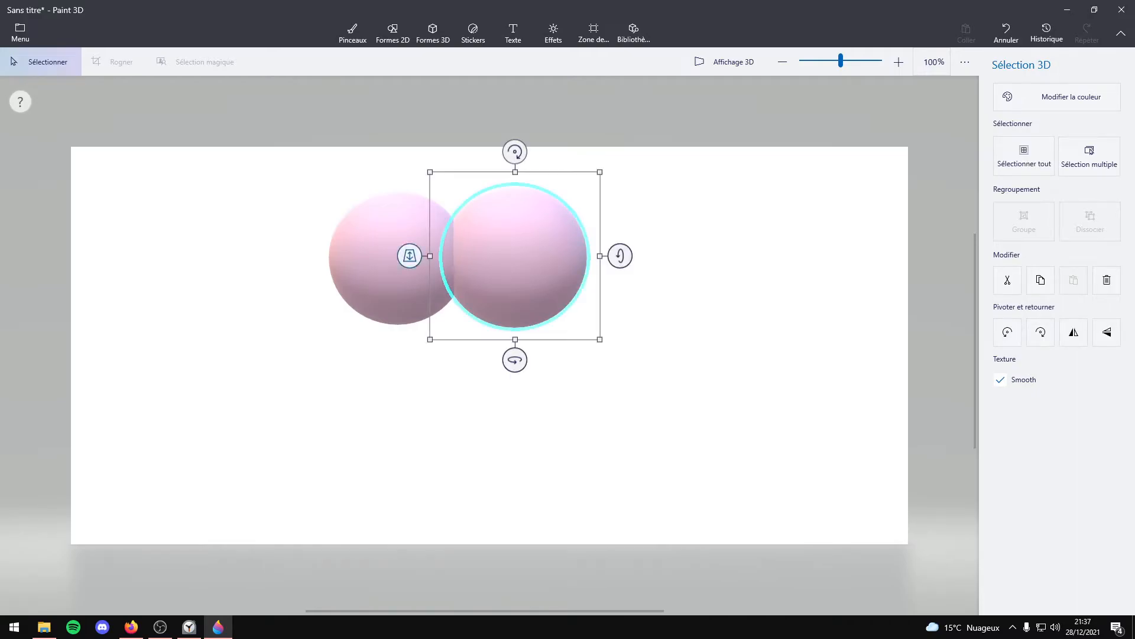
# - Draw a tall vertical pink capsule and move it below the two spheres, with its upper end overlapping where they meet
pyautogui.click(433, 34)
pyautogui.moveTo(504, 256); pyautogui.dragTo(526, 256)
pyautogui.click(539, 267)
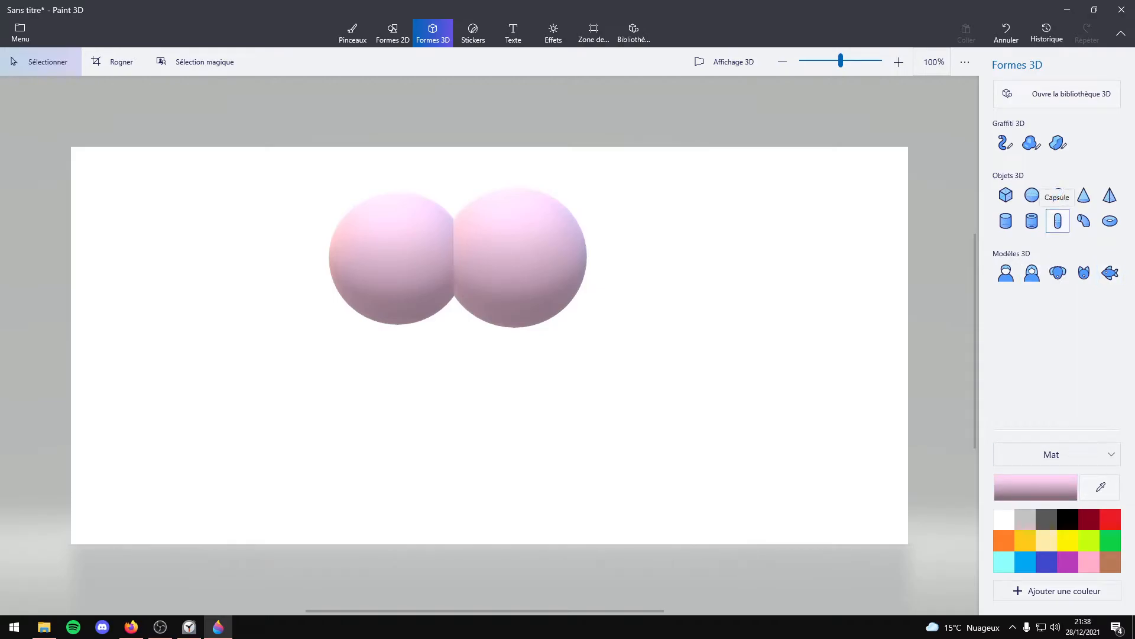
pyautogui.click(1057, 221)
pyautogui.moveTo(634, 251)
pyautogui.mouseDown()
pyautogui.moveTo(685, 305)
pyautogui.moveTo(743, 486)
pyautogui.moveTo(715, 479)
pyautogui.moveTo(715, 448)
pyautogui.moveTo(747, 431)
pyautogui.moveTo(746, 375)
pyautogui.moveTo(735, 410)
pyautogui.moveTo(715, 418)
pyautogui.moveTo(738, 436)
pyautogui.moveTo(717, 352)
pyautogui.moveTo(760, 413)
pyautogui.moveTo(753, 464)
pyautogui.moveTo(747, 413)
pyautogui.moveTo(715, 548)
pyautogui.moveTo(719, 530)
pyautogui.moveTo(762, 507)
pyautogui.moveTo(744, 544)
pyautogui.moveTo(681, 431)
pyautogui.moveTo(684, 385)
pyautogui.moveTo(741, 481)
pyautogui.moveTo(763, 489)
pyautogui.moveTo(736, 511)
pyautogui.mouseUp()
pyautogui.moveTo(684, 381)
pyautogui.mouseDown()
pyautogui.moveTo(476, 395)
pyautogui.moveTo(462, 384)
pyautogui.moveTo(459, 396)
pyautogui.moveTo(459, 379)
pyautogui.mouseUp()
# - Set up the 3D tube brush with the second taper style, a 10 px thickness and black
pyautogui.click(433, 33)
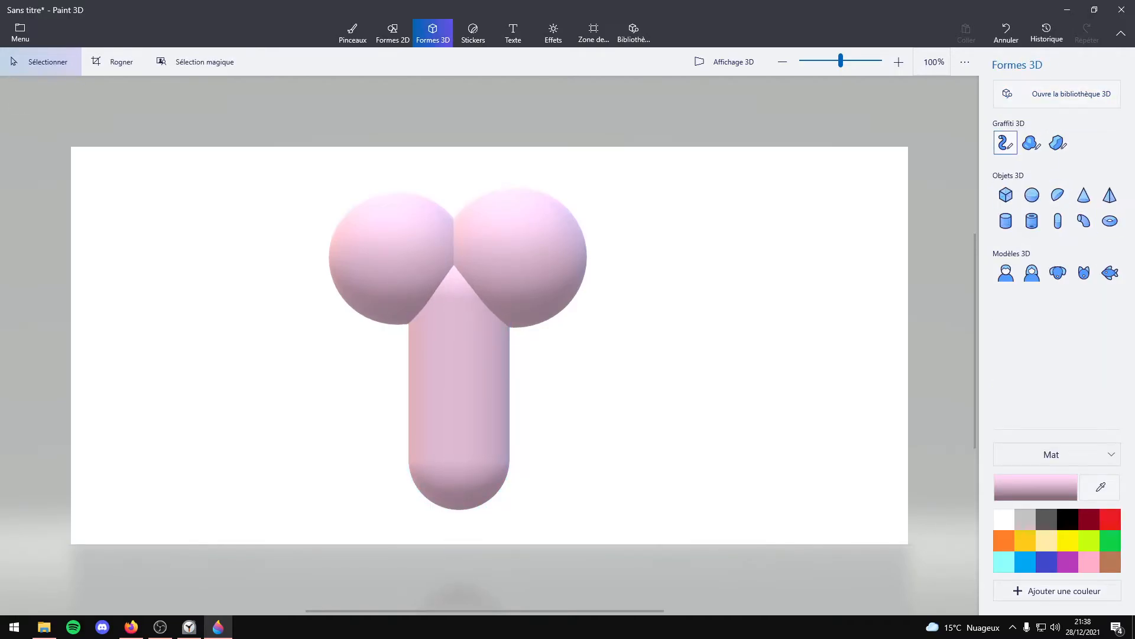
pyautogui.click(1006, 142)
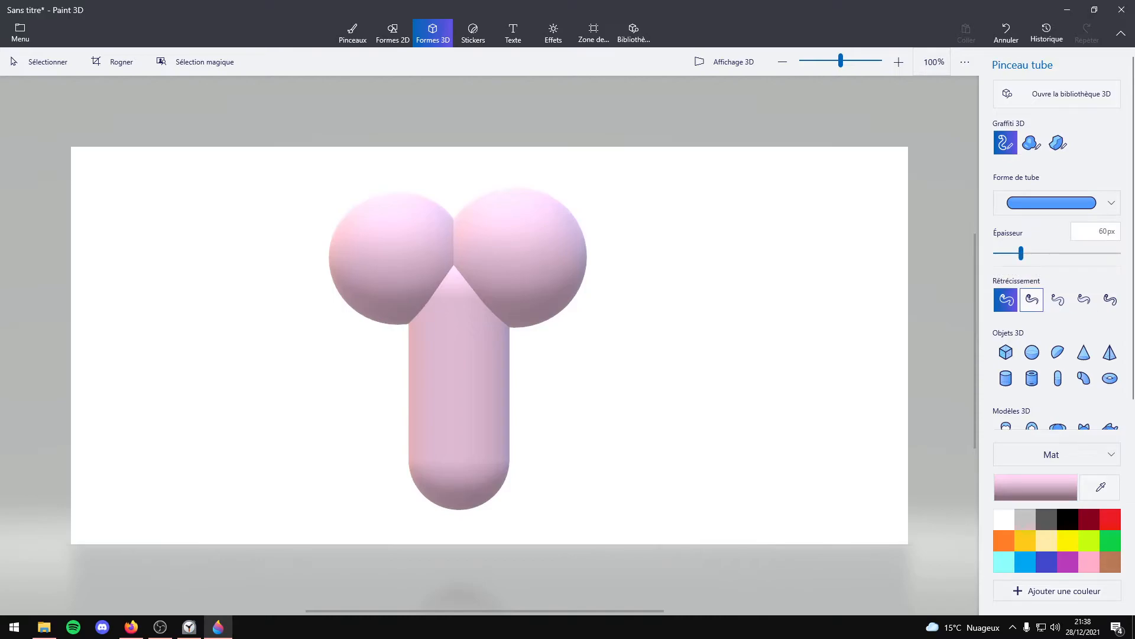
pyautogui.click(1032, 300)
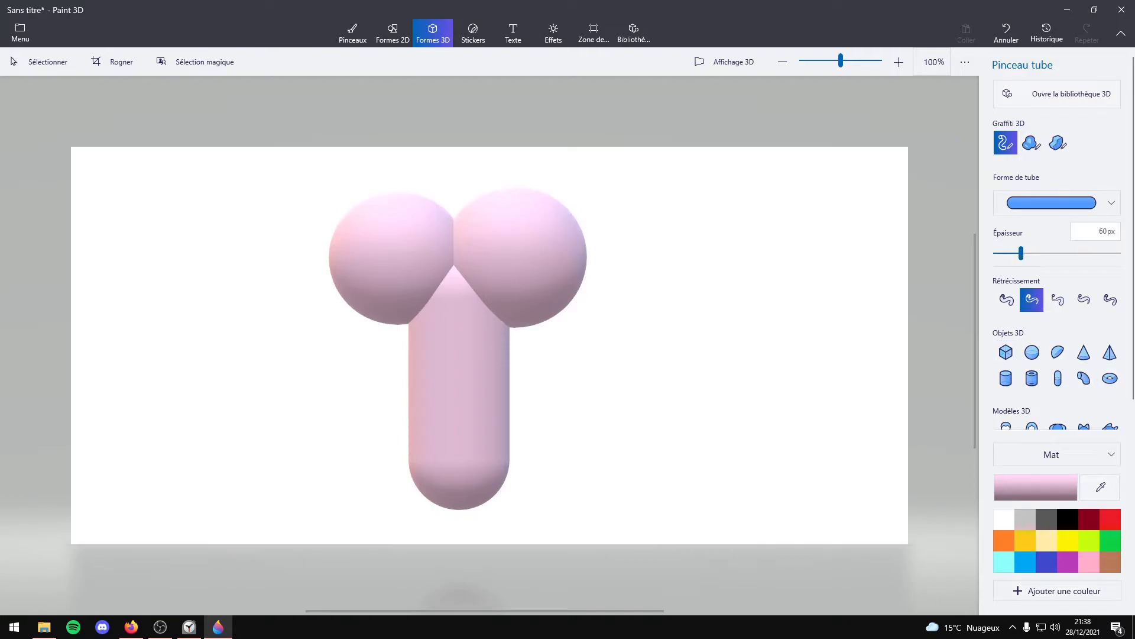
pyautogui.moveTo(1021, 253); pyautogui.dragTo(996, 253)
pyautogui.click(1094, 232)
pyautogui.click(1068, 519)
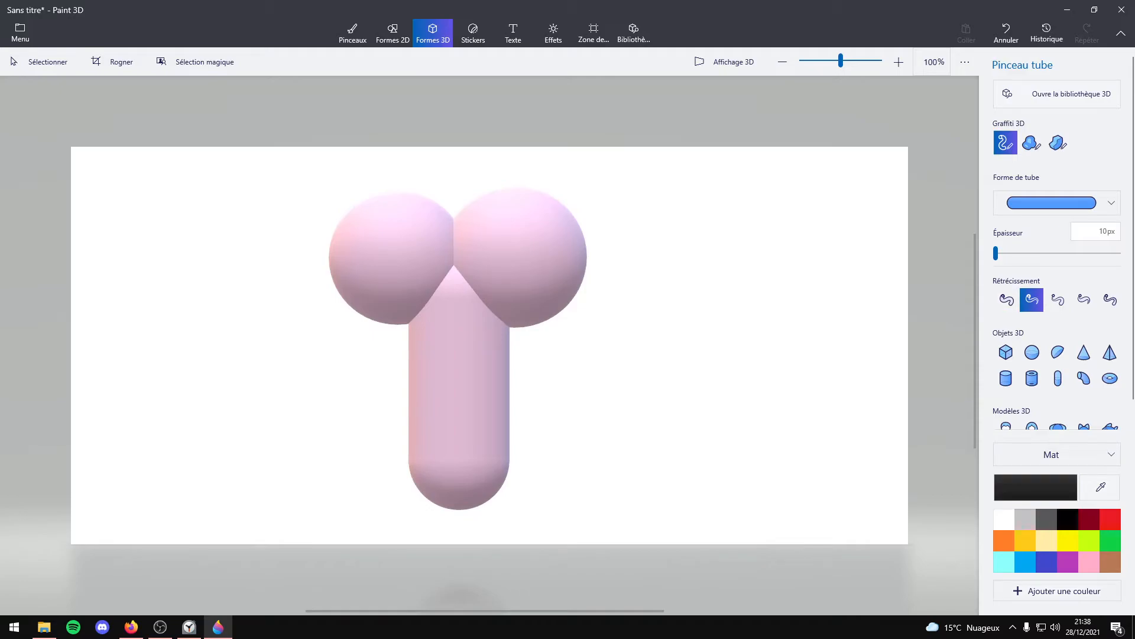
# - Draw short wavy black tube strokes all over and around both spheres, commit them and deselect the group
pyautogui.moveTo(498, 220); pyautogui.dragTo(514, 189)
pyautogui.moveTo(543, 228); pyautogui.dragTo(560, 201)
pyautogui.moveTo(558, 242); pyautogui.dragTo(617, 229)
pyautogui.moveTo(421, 214)
pyautogui.mouseDown()
pyautogui.moveTo(398, 202)
pyautogui.moveTo(404, 176)
pyautogui.mouseUp()
pyautogui.moveTo(395, 216); pyautogui.dragTo(335, 185)
pyautogui.moveTo(357, 236); pyautogui.dragTo(312, 231)
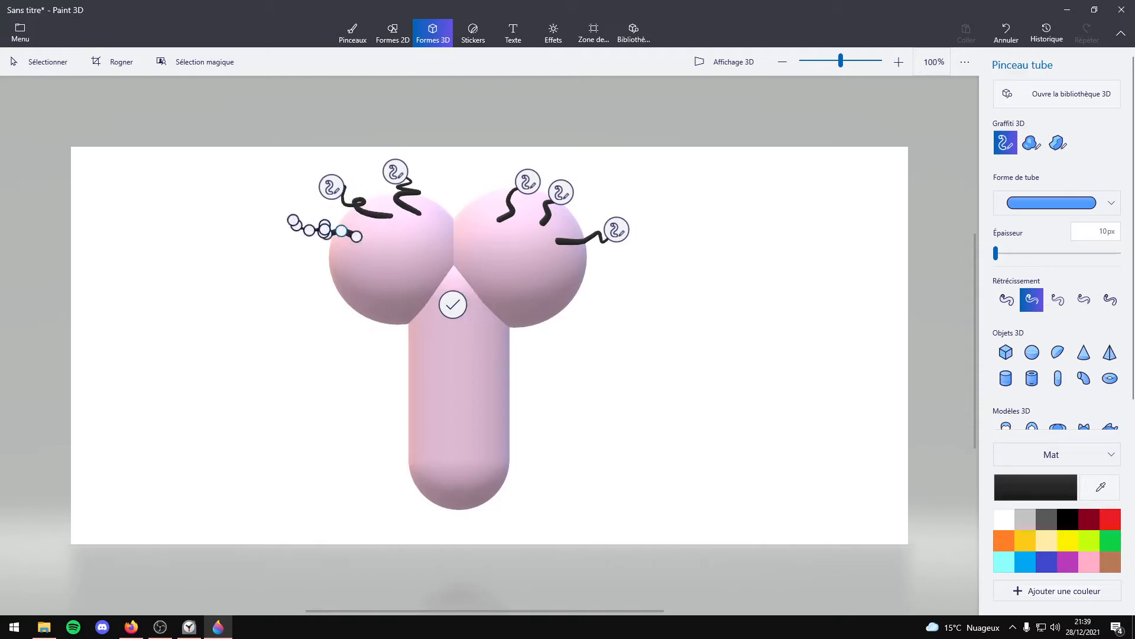
pyautogui.moveTo(355, 264)
pyautogui.mouseDown()
pyautogui.moveTo(344, 268)
pyautogui.moveTo(362, 304)
pyautogui.mouseUp()
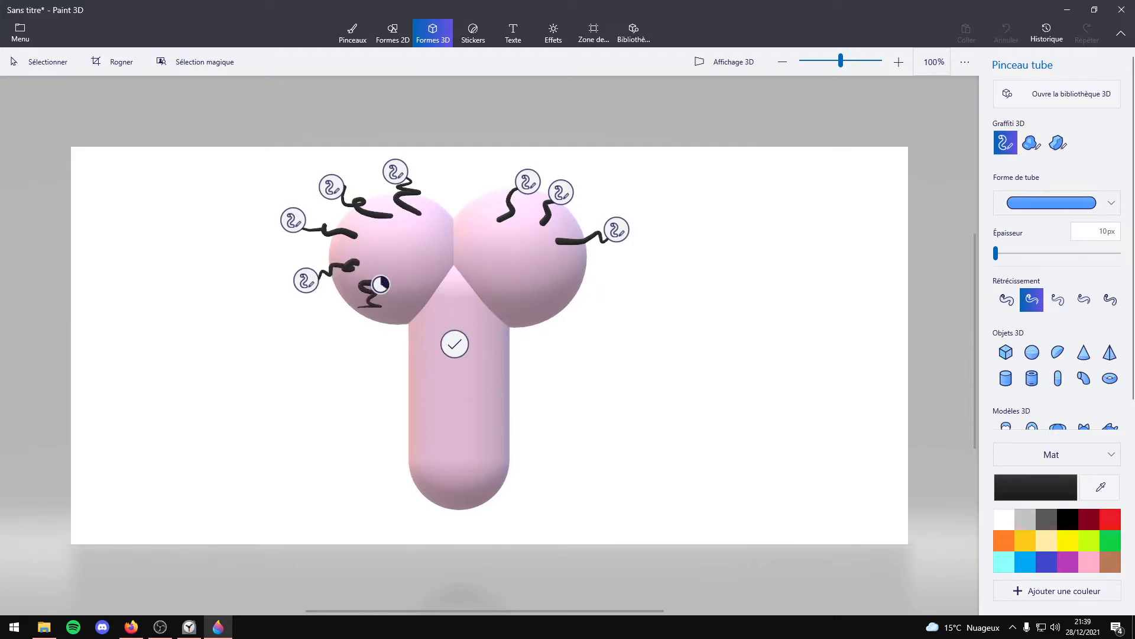
pyautogui.moveTo(387, 245)
pyautogui.mouseDown()
pyautogui.moveTo(407, 284)
pyautogui.moveTo(391, 328)
pyautogui.mouseUp()
pyautogui.moveTo(466, 210)
pyautogui.mouseDown()
pyautogui.moveTo(485, 214)
pyautogui.moveTo(467, 183)
pyautogui.mouseUp()
pyautogui.moveTo(567, 229); pyautogui.dragTo(580, 200)
pyautogui.moveTo(566, 258)
pyautogui.mouseDown()
pyautogui.moveTo(573, 275)
pyautogui.moveTo(609, 282)
pyautogui.moveTo(555, 293)
pyautogui.moveTo(567, 306)
pyautogui.moveTo(527, 294)
pyautogui.moveTo(538, 336)
pyautogui.mouseUp()
pyautogui.moveTo(497, 272); pyautogui.dragTo(504, 306)
pyautogui.moveTo(464, 236)
pyautogui.mouseDown()
pyautogui.moveTo(460, 195)
pyautogui.moveTo(438, 195)
pyautogui.mouseUp()
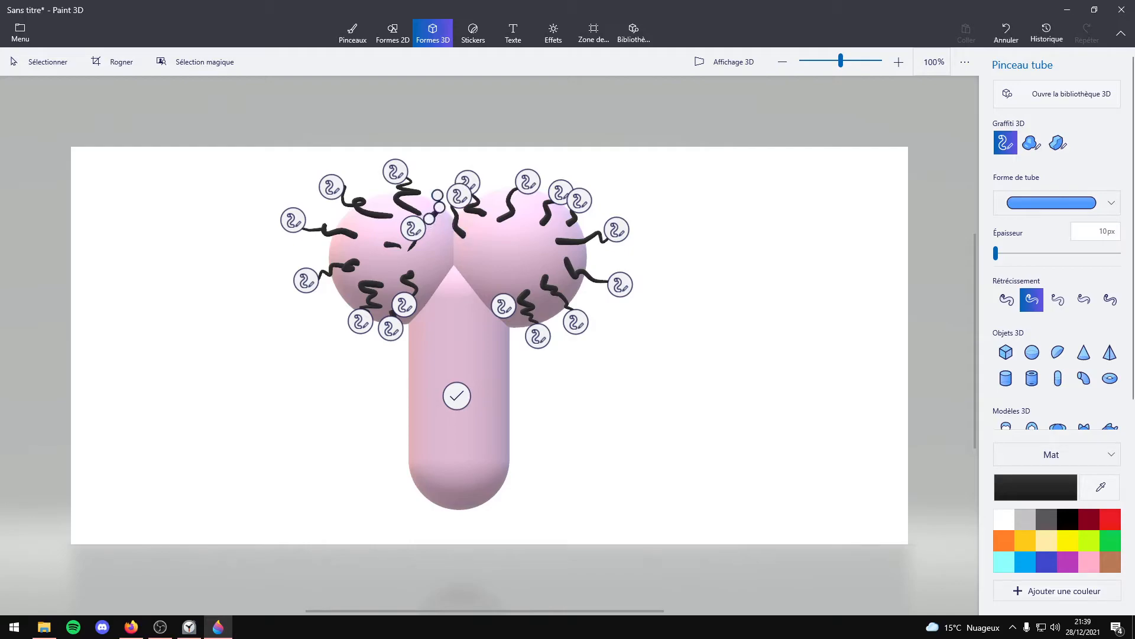
pyautogui.moveTo(429, 248); pyautogui.dragTo(449, 249)
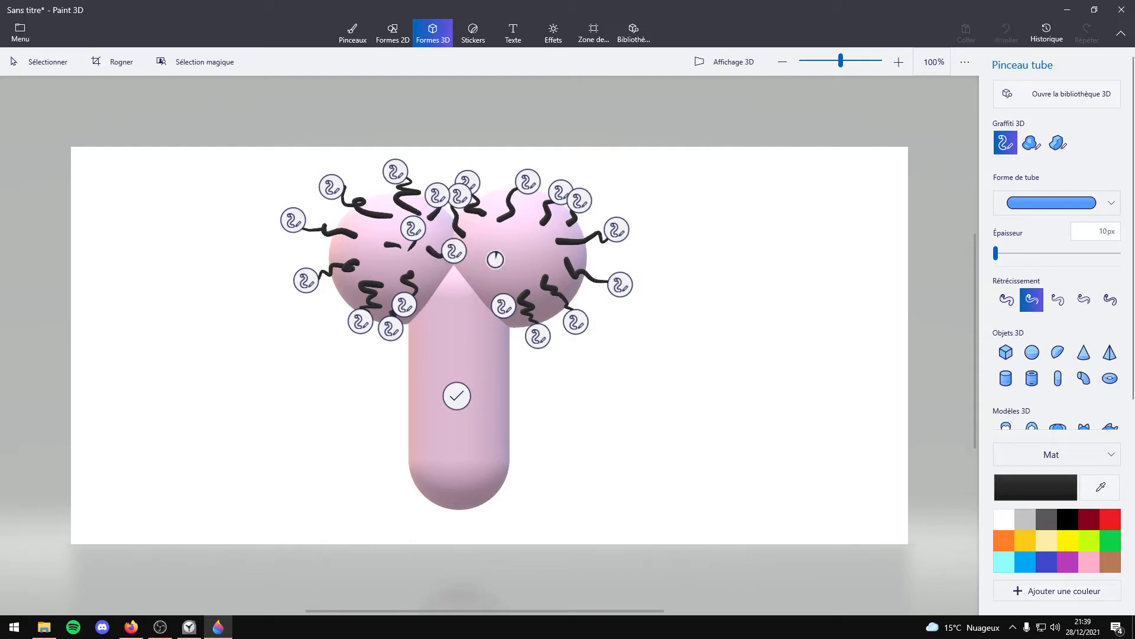
pyautogui.moveTo(495, 272)
pyautogui.mouseDown()
pyautogui.moveTo(513, 273)
pyautogui.moveTo(481, 252)
pyautogui.moveTo(473, 293)
pyautogui.moveTo(422, 305)
pyautogui.mouseUp()
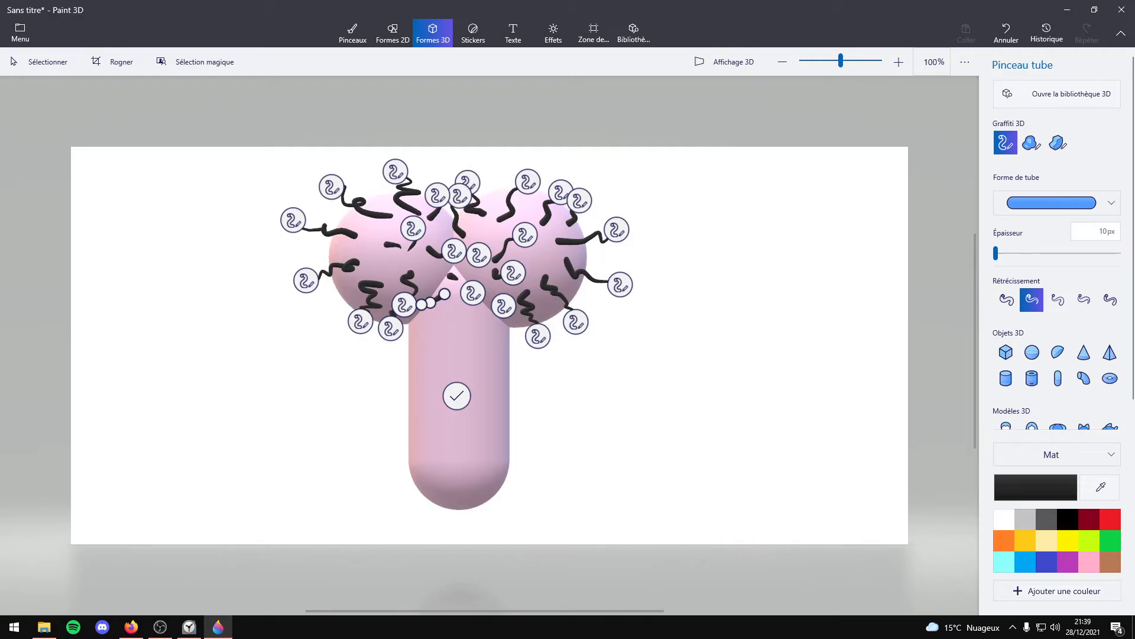
pyautogui.click(457, 396)
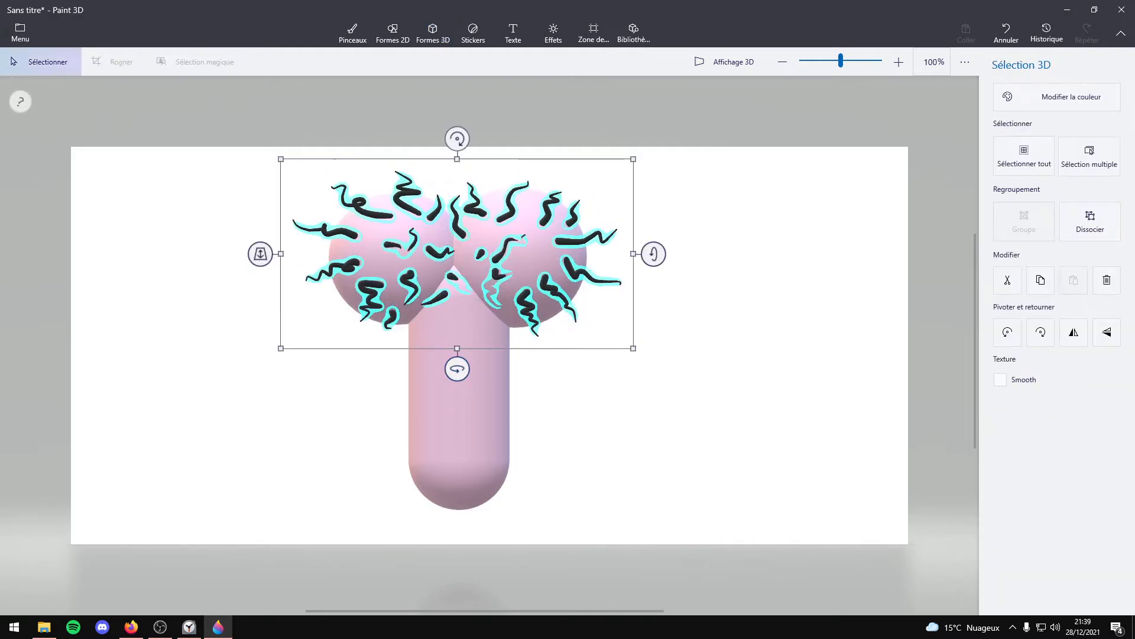
pyautogui.moveTo(714, 335); pyautogui.dragTo(719, 338)
# - Undo and redo the black strokes repeatedly to compare the model with and without them
pyautogui.click(433, 34)
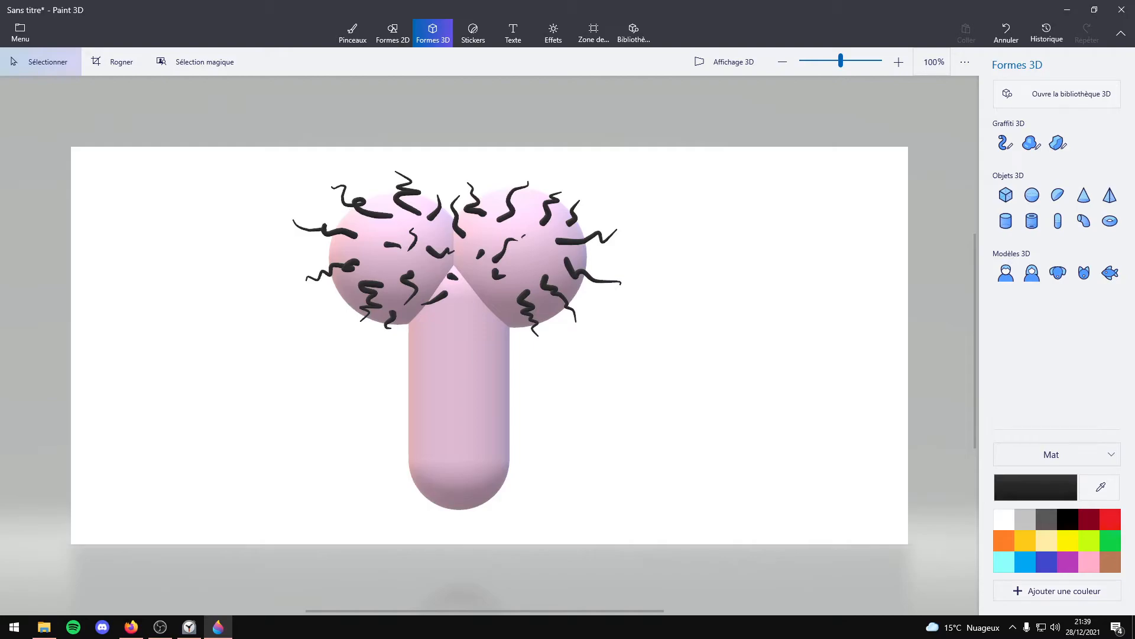
pyautogui.hotkey('ctrl', 'z')
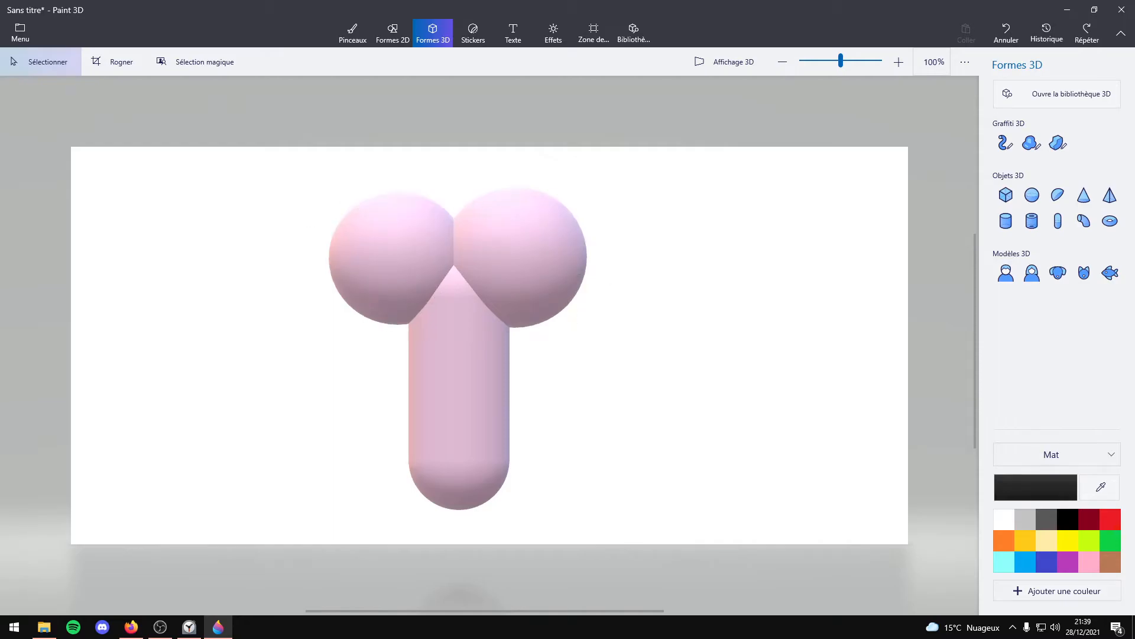
pyautogui.hotkey('ctrl', 'y')
pyautogui.hotkey('ctrl', 'z')
pyautogui.hotkey('ctrl', 'y')
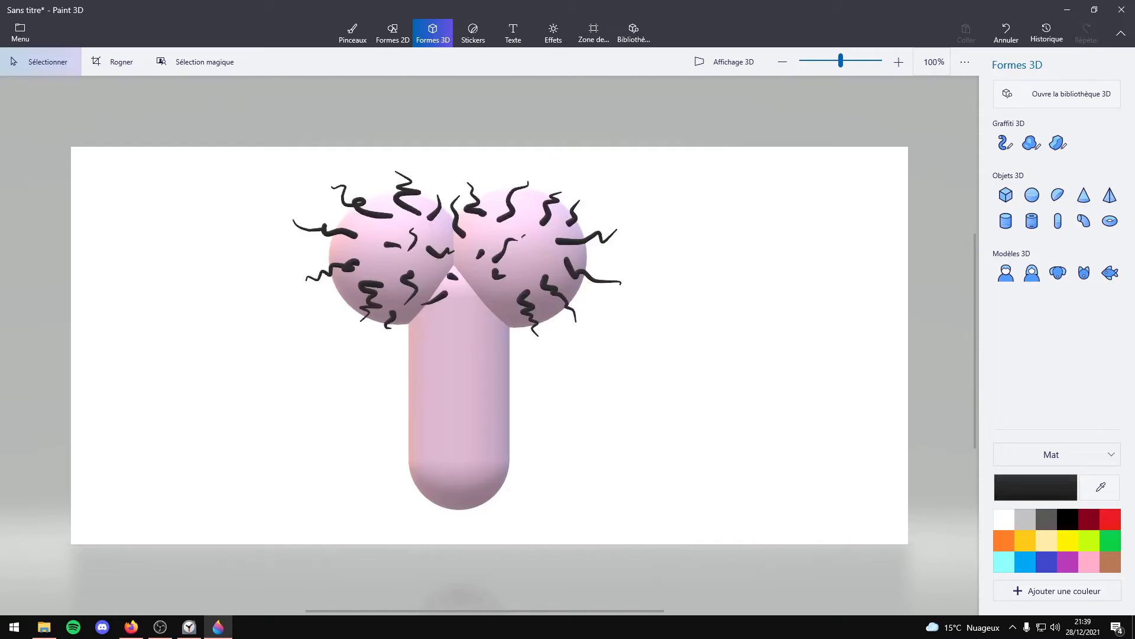
pyautogui.hotkey('ctrl', 'z')
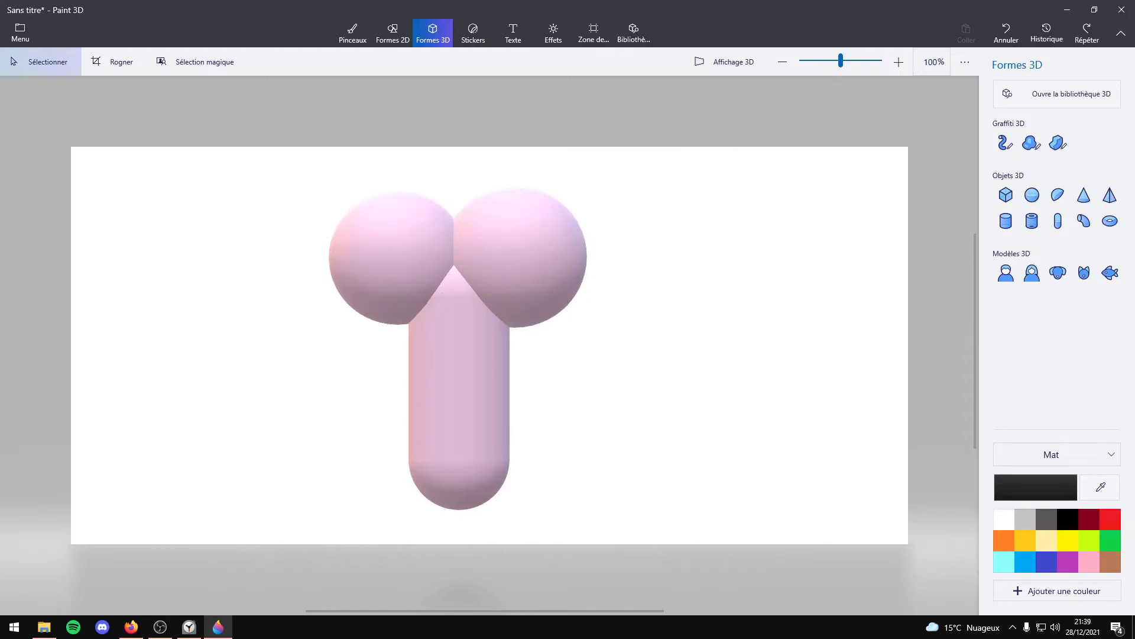
pyautogui.hotkey('ctrl', 'y')
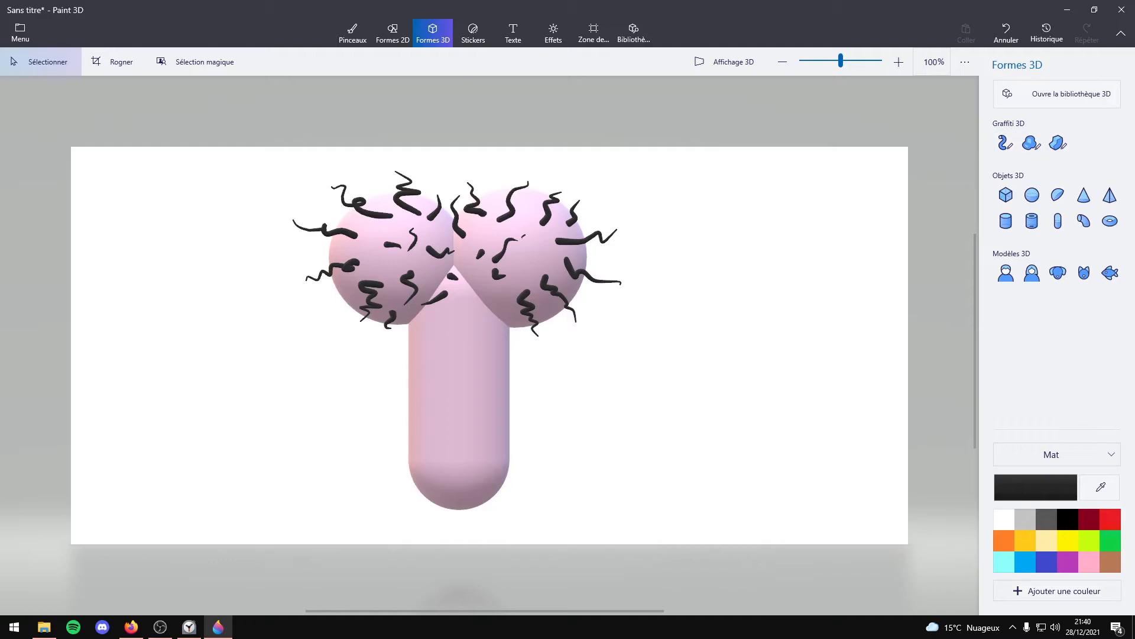
# - Set the tube brush to the fourth taper style and a custom pale blue-grey colour
pyautogui.click(1005, 142)
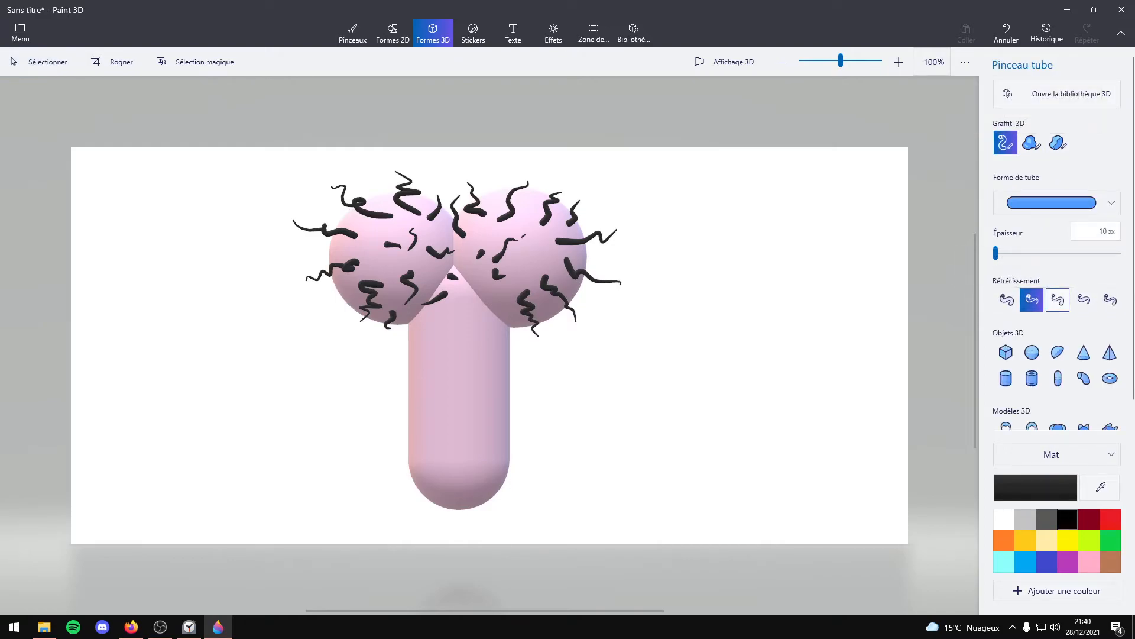
pyautogui.click(1058, 299)
pyautogui.click(1084, 299)
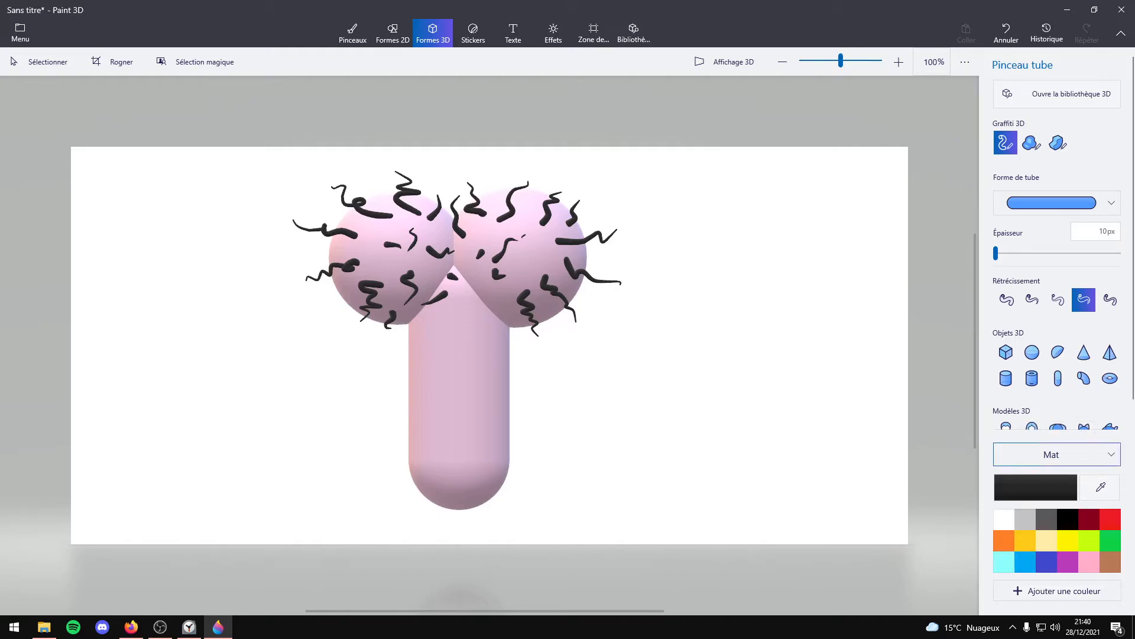
pyautogui.click(1036, 487)
pyautogui.moveTo(455, 393); pyautogui.dragTo(539, 393)
pyautogui.moveTo(473, 240)
pyautogui.mouseDown()
pyautogui.moveTo(467, 248)
pyautogui.moveTo(595, 233)
pyautogui.moveTo(470, 247)
pyautogui.mouseUp()
pyautogui.click(505, 432)
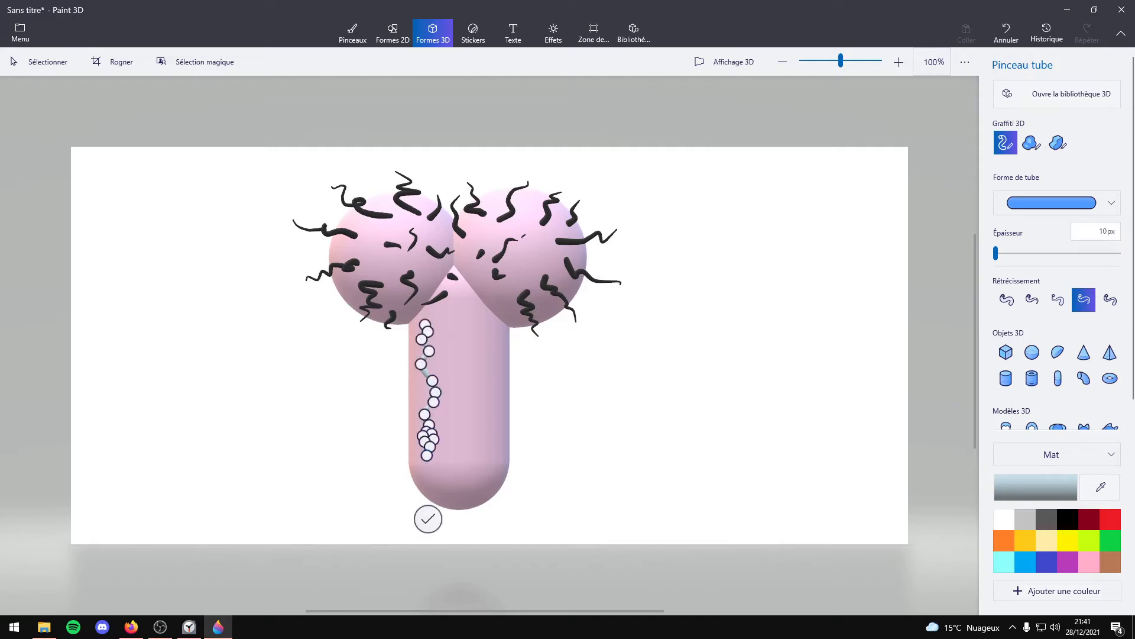
# - Draw wavy pale blue-grey tube strokes along the capsule, commit them and return to the 3D shapes
pyautogui.moveTo(451, 316); pyautogui.dragTo(490, 336)
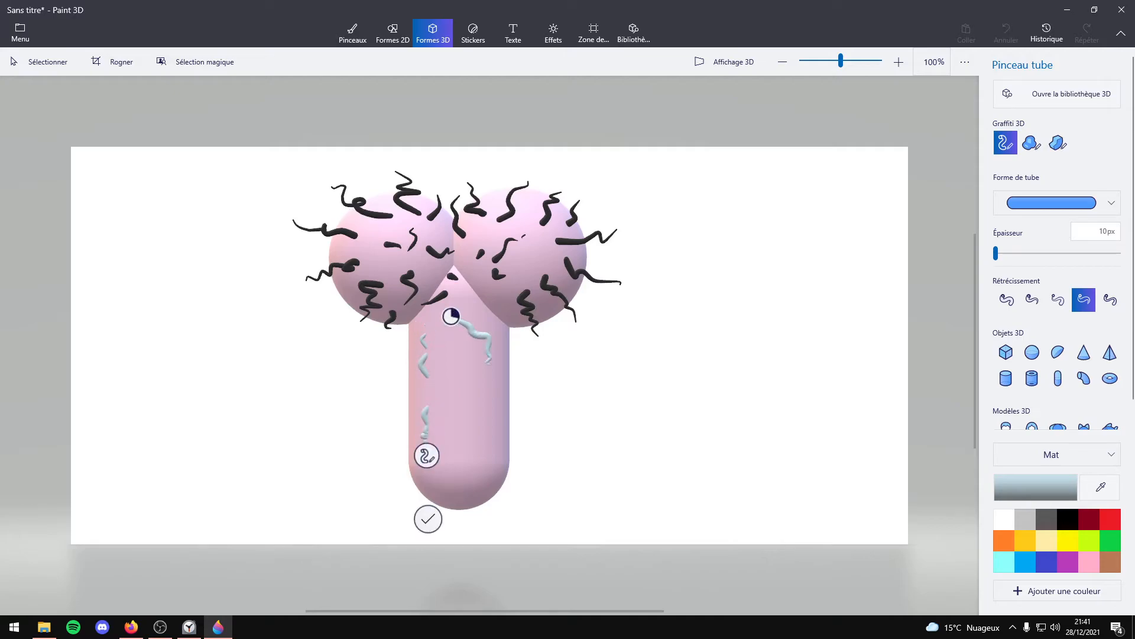
pyautogui.moveTo(488, 375)
pyautogui.mouseDown()
pyautogui.moveTo(453, 394)
pyautogui.moveTo(489, 434)
pyautogui.moveTo(495, 445)
pyautogui.moveTo(472, 447)
pyautogui.moveTo(486, 454)
pyautogui.mouseUp()
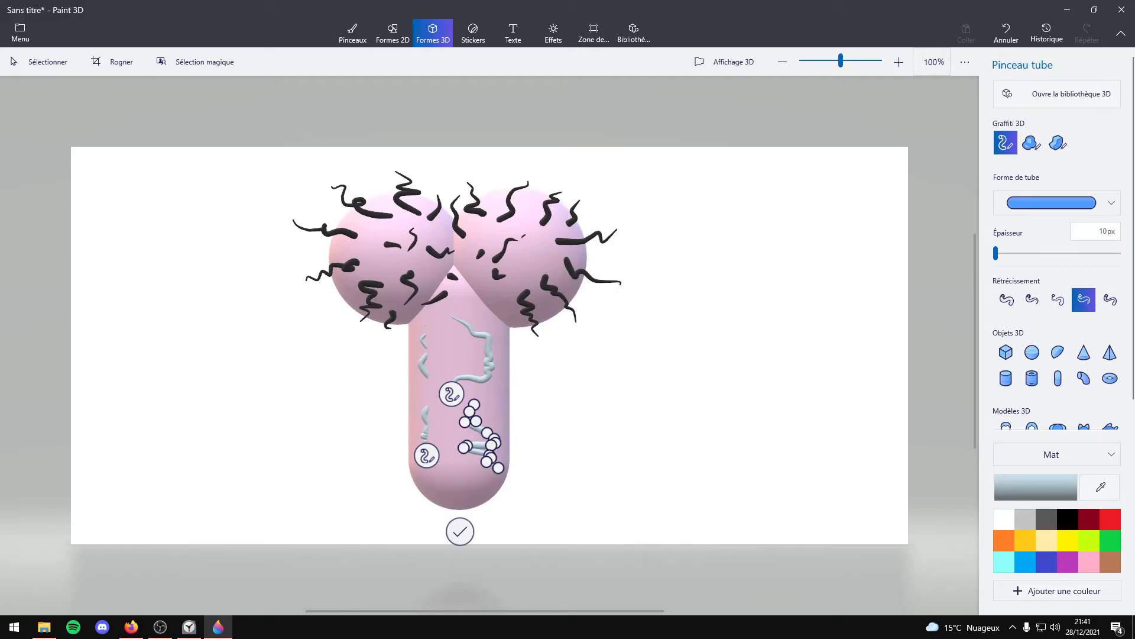
pyautogui.click(460, 531)
pyautogui.moveTo(617, 412); pyautogui.dragTo(619, 407)
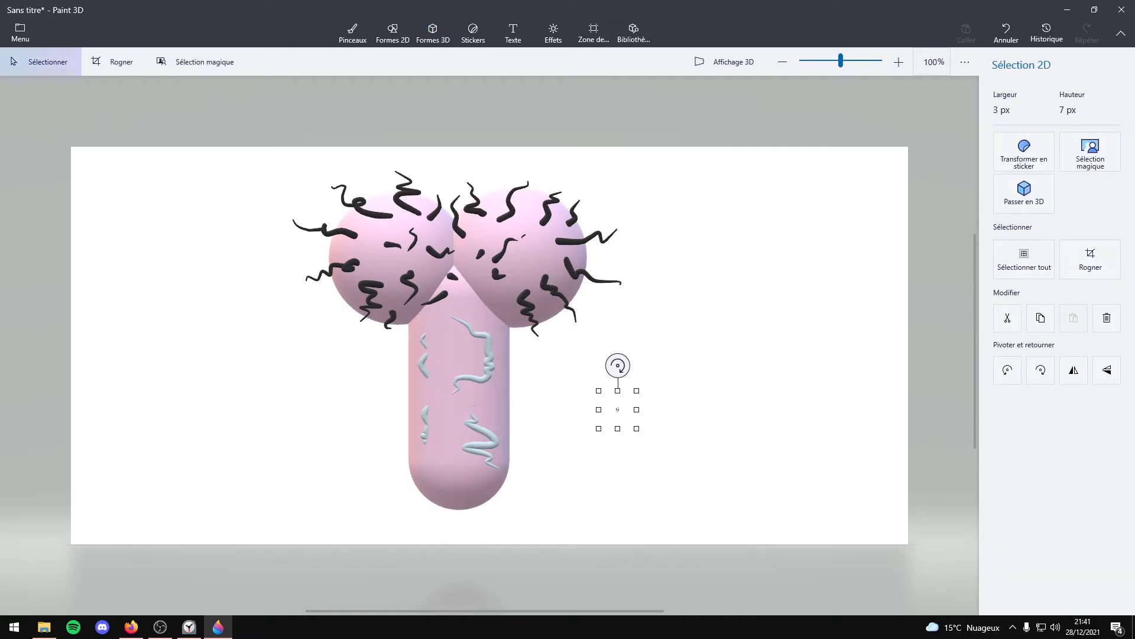
pyautogui.click(433, 33)
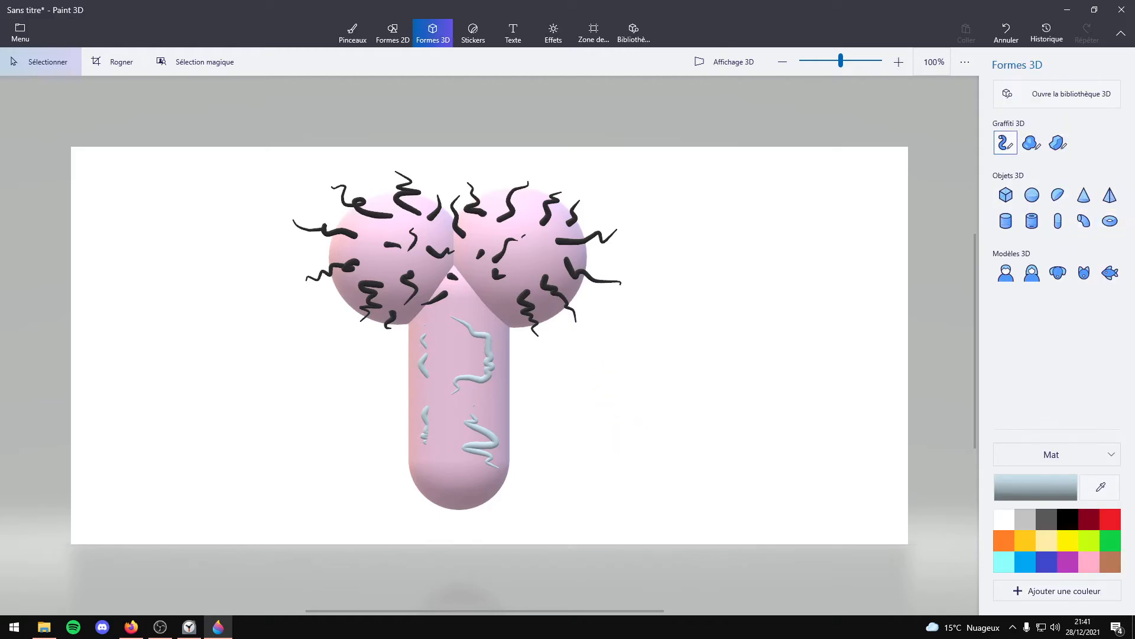
# - Set the tube brush to a custom muted purple with hex value a15da2
pyautogui.click(1006, 142)
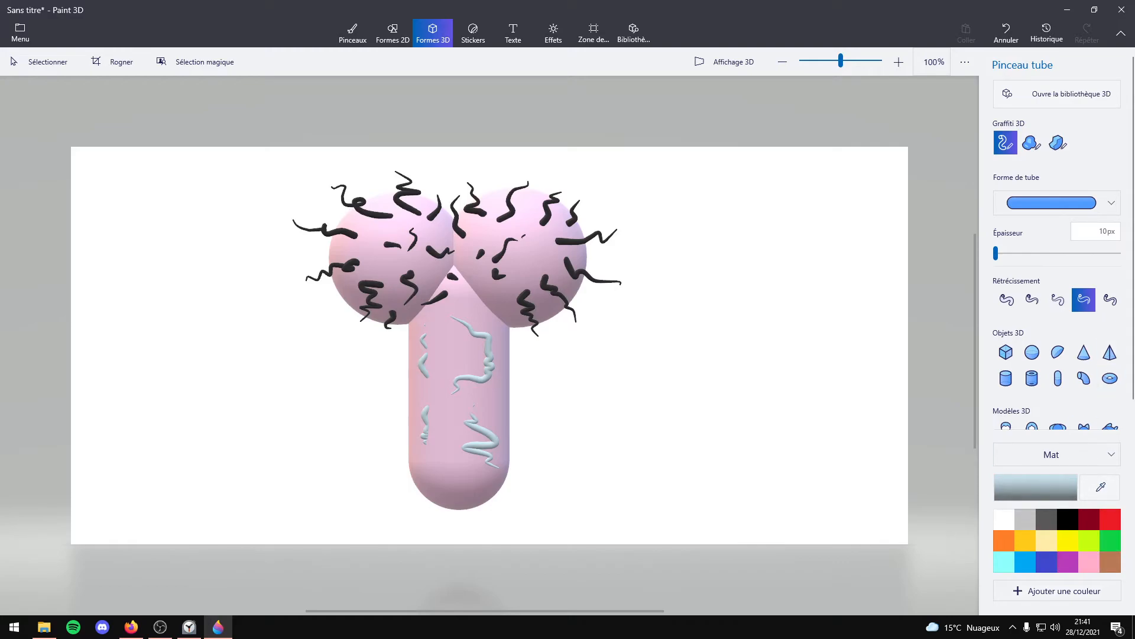
pyautogui.click(1068, 561)
pyautogui.click(1039, 487)
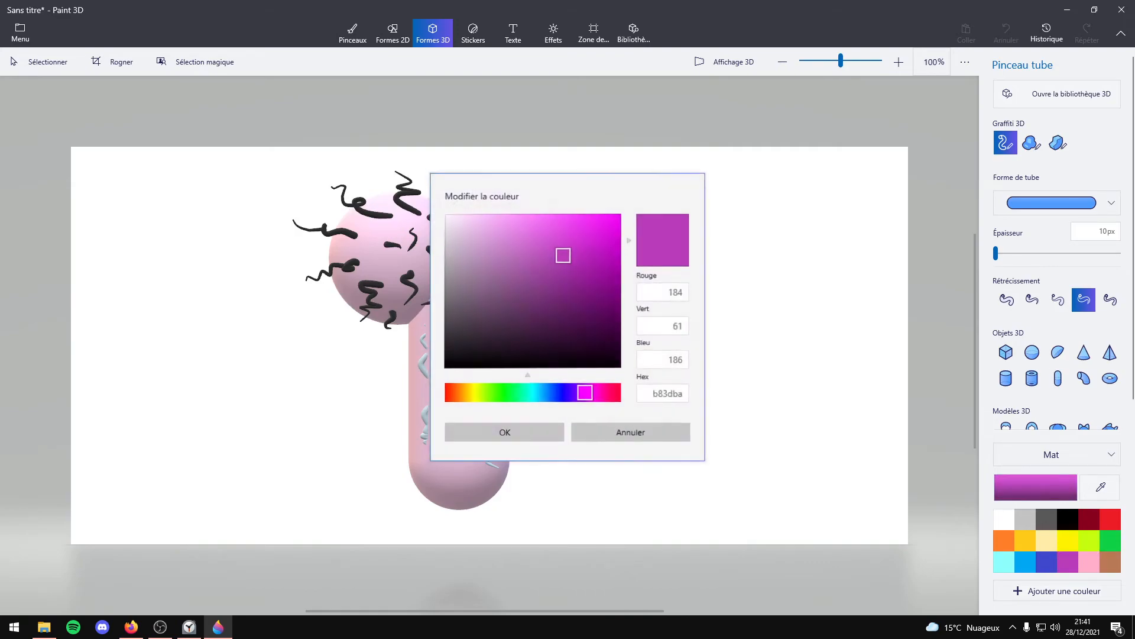
pyautogui.moveTo(563, 255); pyautogui.dragTo(520, 270)
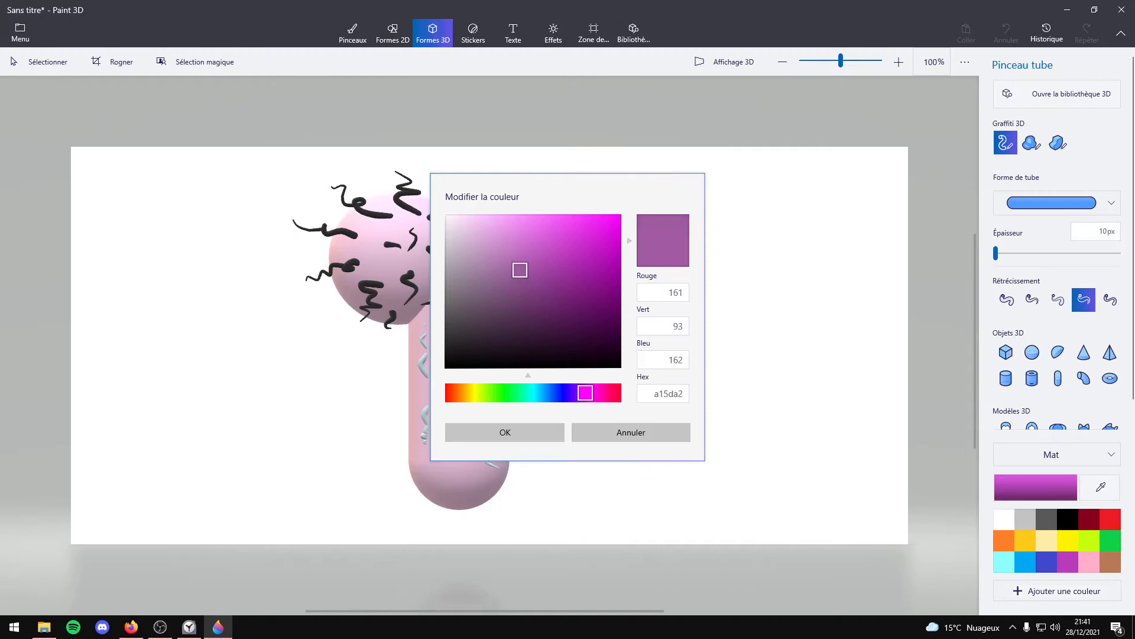
pyautogui.click(505, 432)
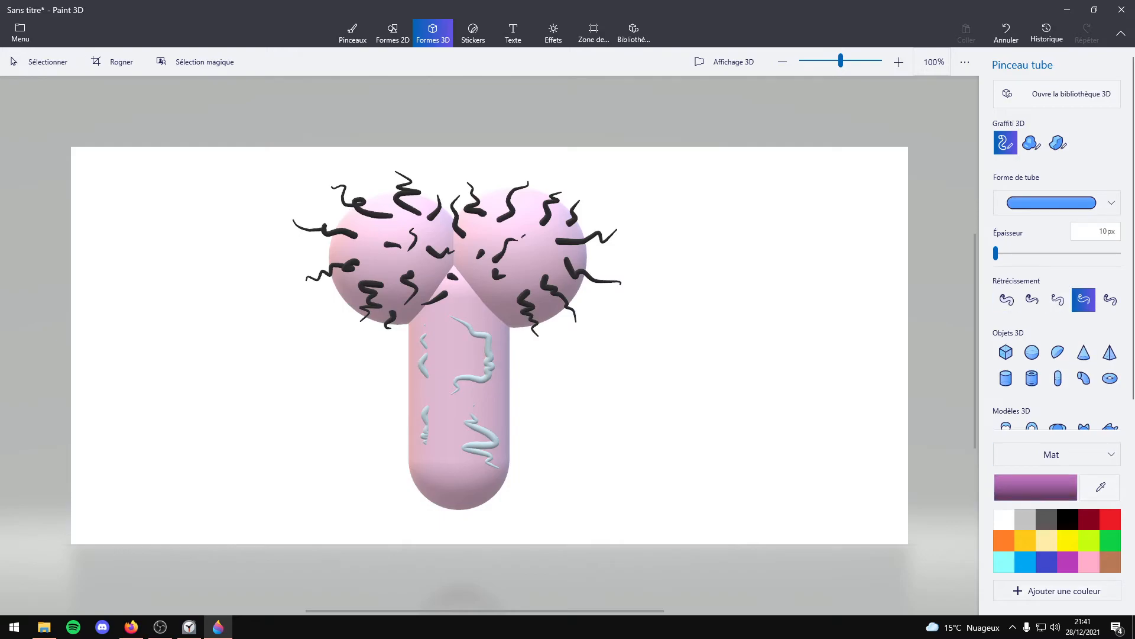
# - Draw a long wavy purple tube stroke down the capsule's right edge, starting below the right sphere, and commit it
pyautogui.moveTo(467, 294)
pyautogui.mouseDown()
pyautogui.moveTo(501, 332)
pyautogui.moveTo(504, 401)
pyautogui.mouseUp()
pyautogui.click(487, 465)
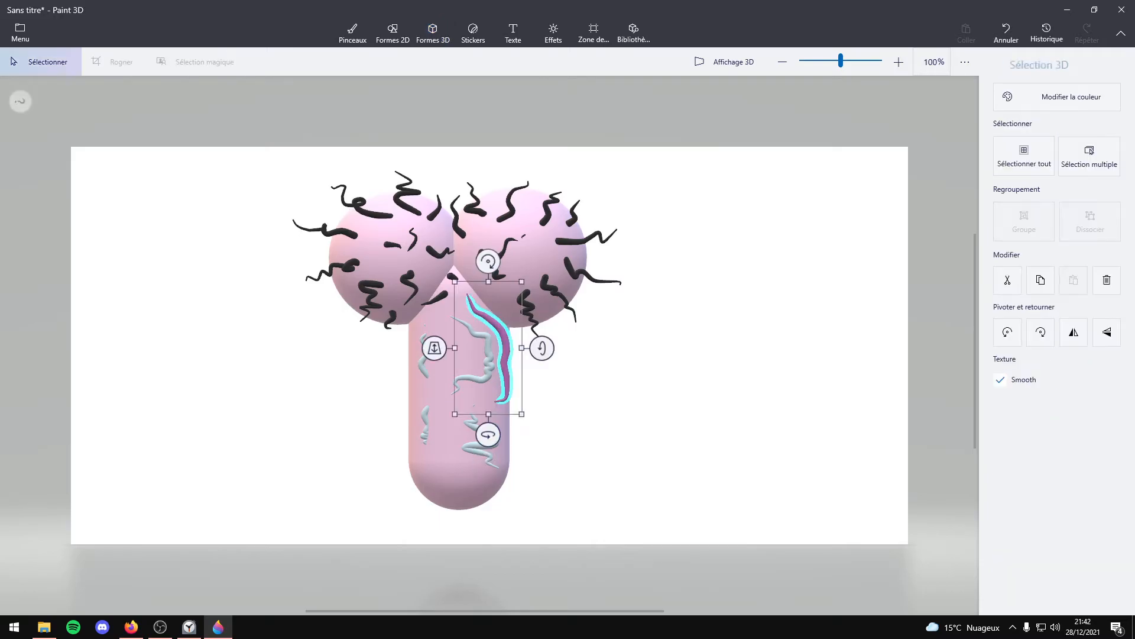
pyautogui.press('Escape')
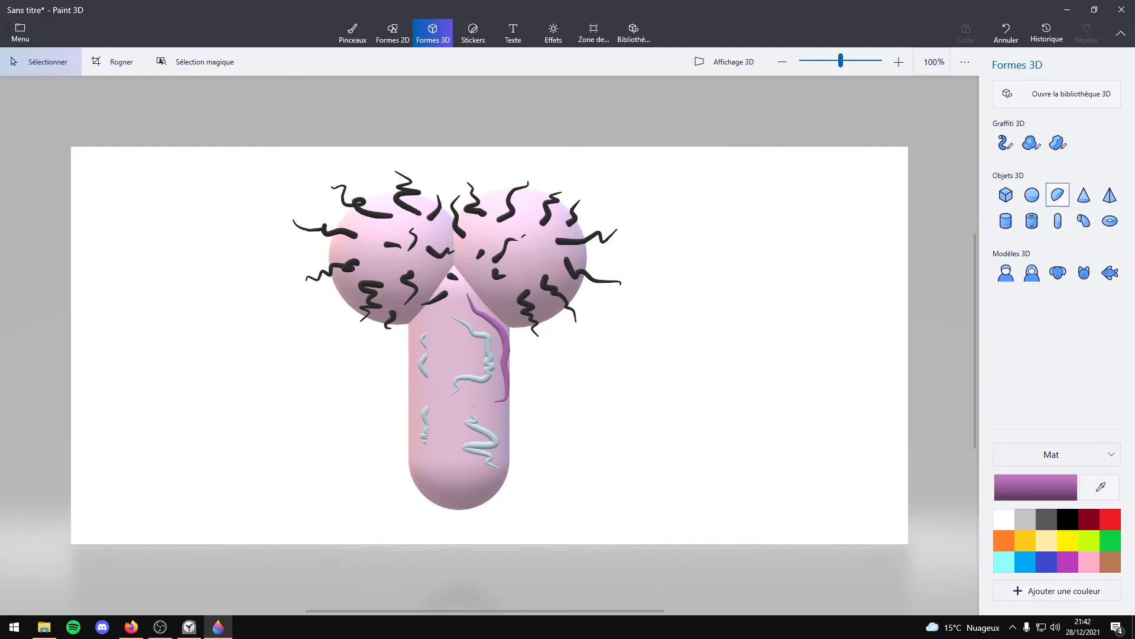
# - Add a purple hemisphere, turn it upside down, and fit it over the capsule's lower end at the capsule's width
pyautogui.click(1058, 195)
pyautogui.moveTo(588, 386); pyautogui.dragTo(703, 466)
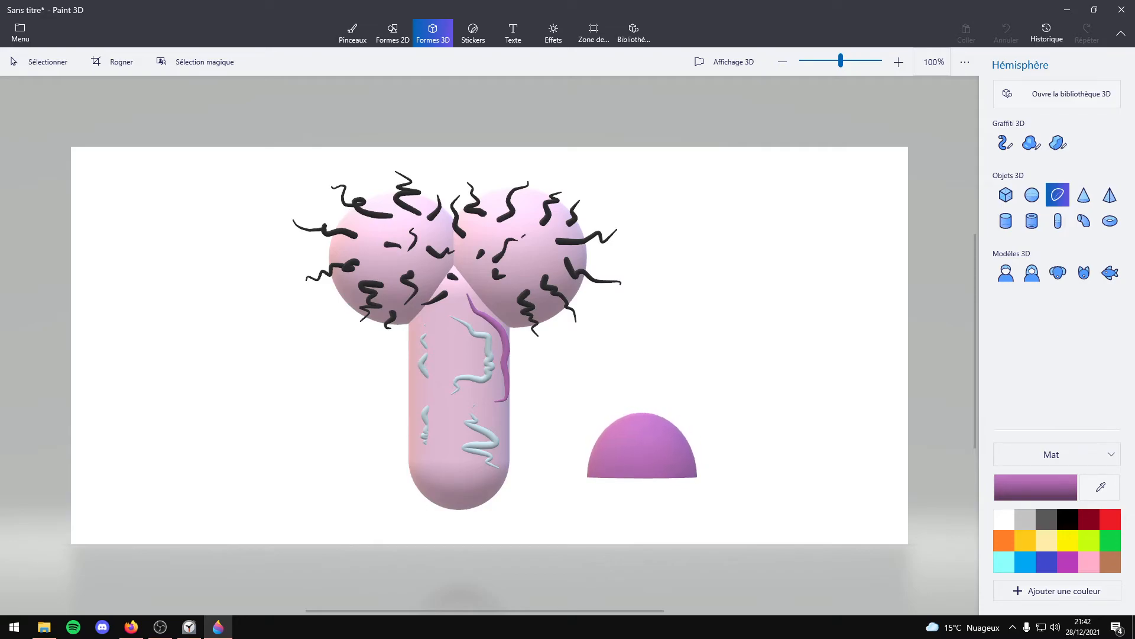
pyautogui.click(641, 450)
pyautogui.moveTo(639, 507)
pyautogui.mouseDown()
pyautogui.moveTo(700, 474)
pyautogui.moveTo(630, 508)
pyautogui.moveTo(642, 509)
pyautogui.mouseUp()
pyautogui.moveTo(642, 446); pyautogui.dragTo(523, 501)
pyautogui.moveTo(392, 501); pyautogui.dragTo(395, 501)
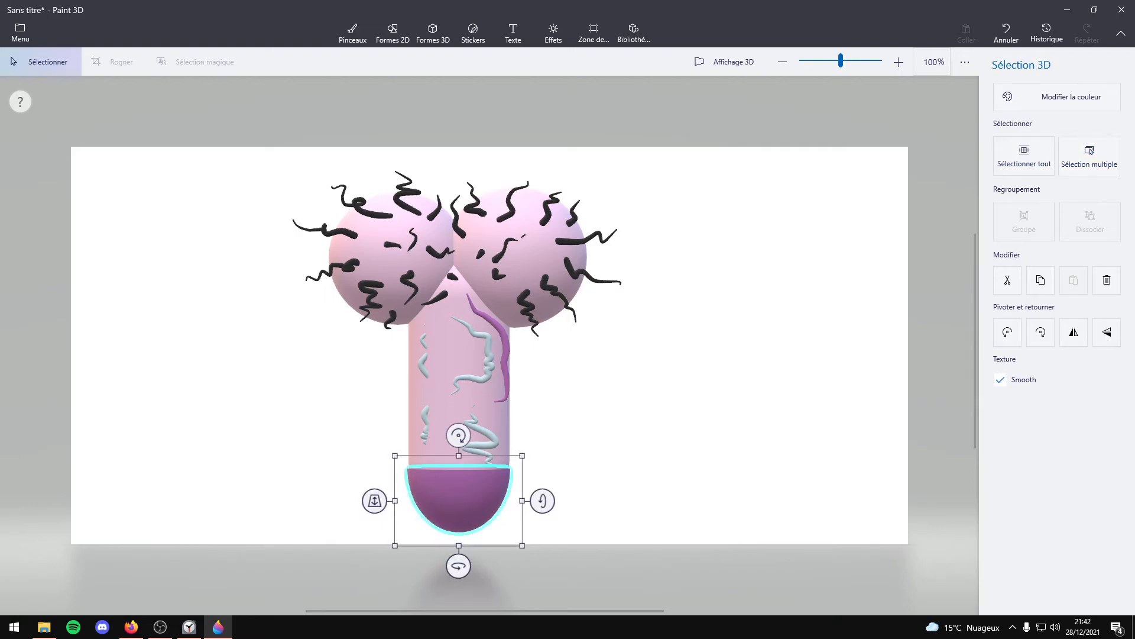
# - Recolour the hemisphere at the capsule's lower end a paler, less saturated mauve and deselect it
pyautogui.click(1057, 97)
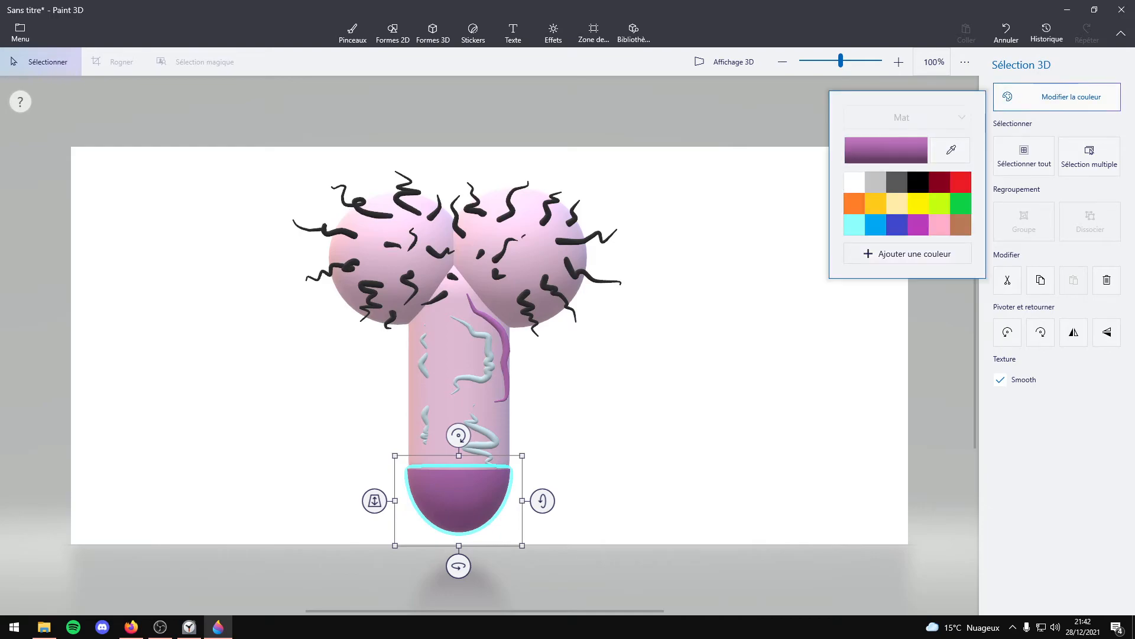
pyautogui.click(887, 151)
pyautogui.moveTo(519, 269); pyautogui.dragTo(484, 248)
pyautogui.click(505, 431)
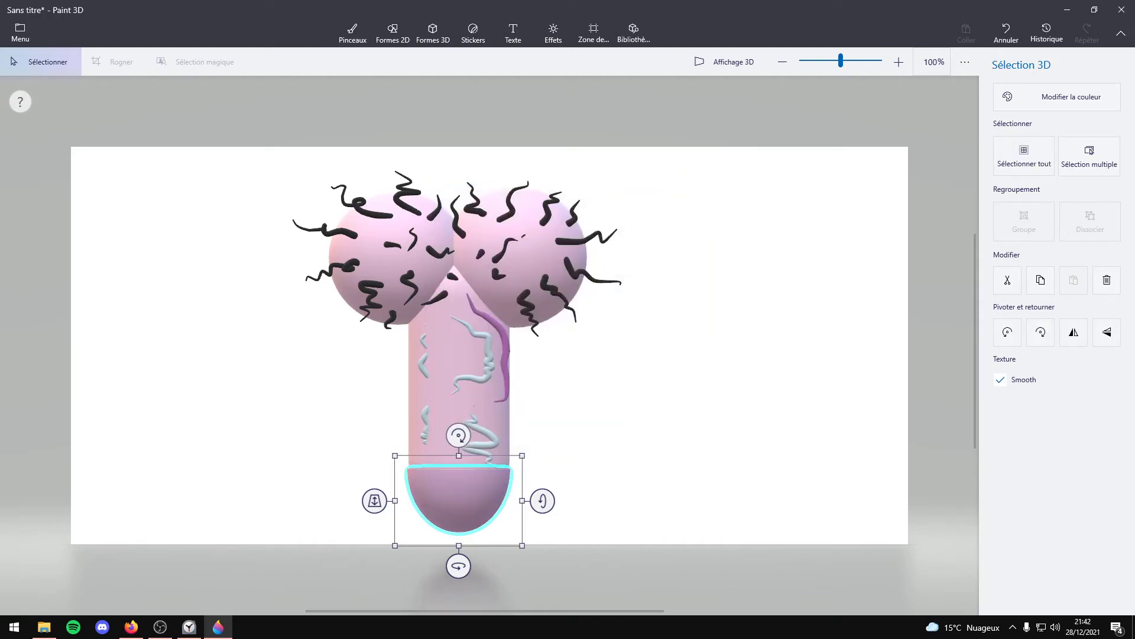
pyautogui.click(433, 33)
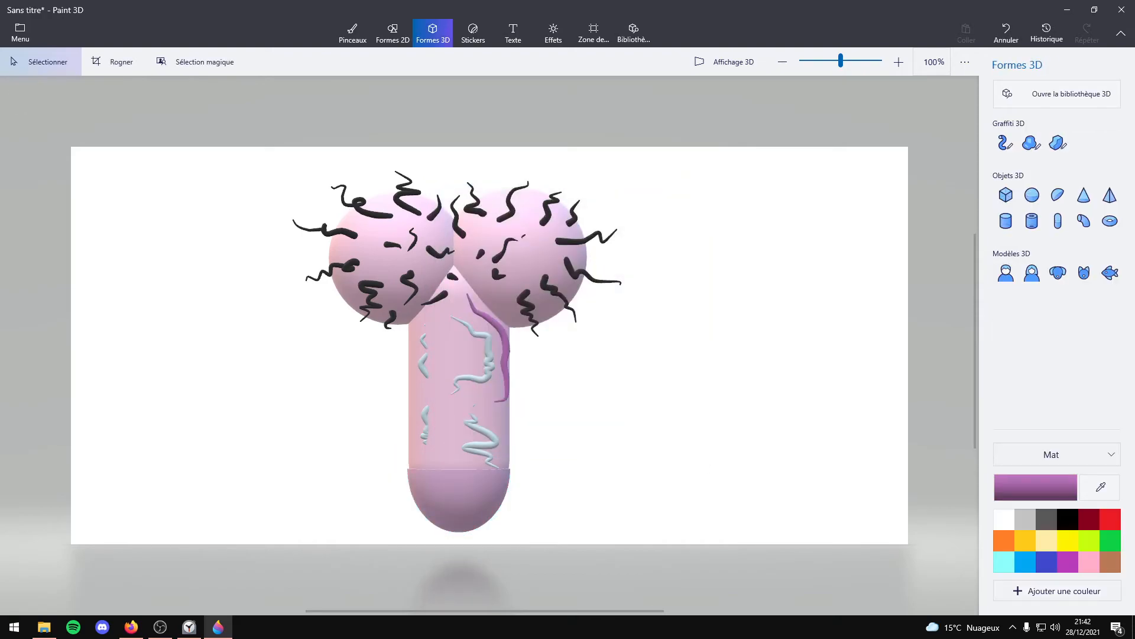
# - Draw two rounded-edge 3D doodles from the hemisphere's tip, a thin one to the left and a branching one rising to the right
pyautogui.click(1032, 143)
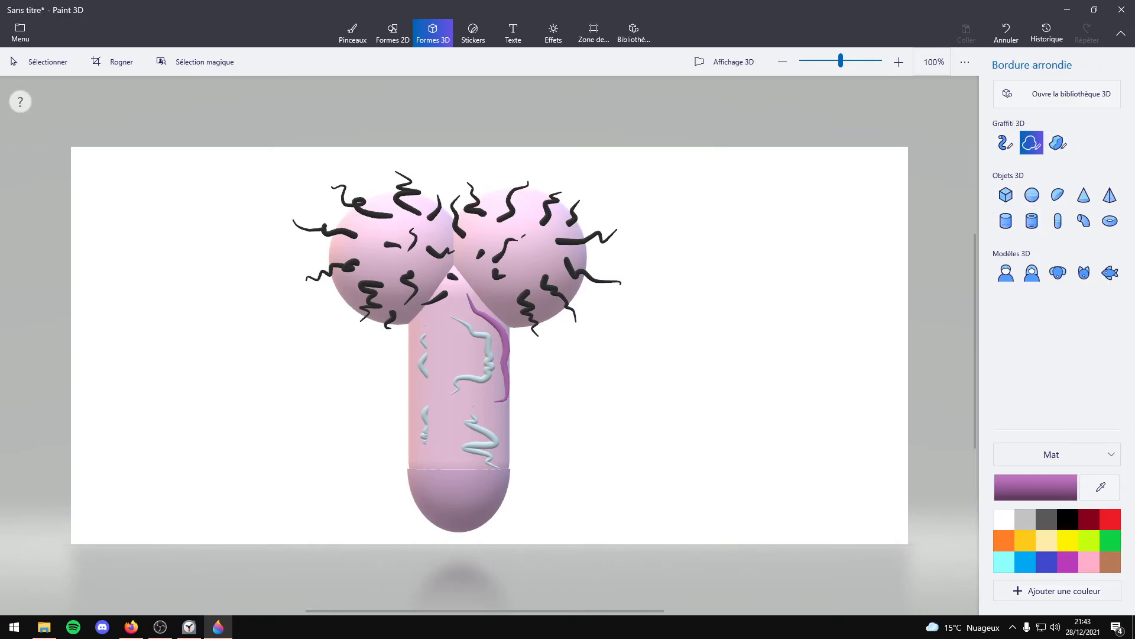
pyautogui.moveTo(444, 528)
pyautogui.mouseDown()
pyautogui.moveTo(341, 532)
pyautogui.moveTo(312, 518)
pyautogui.moveTo(324, 532)
pyautogui.moveTo(397, 536)
pyautogui.mouseUp()
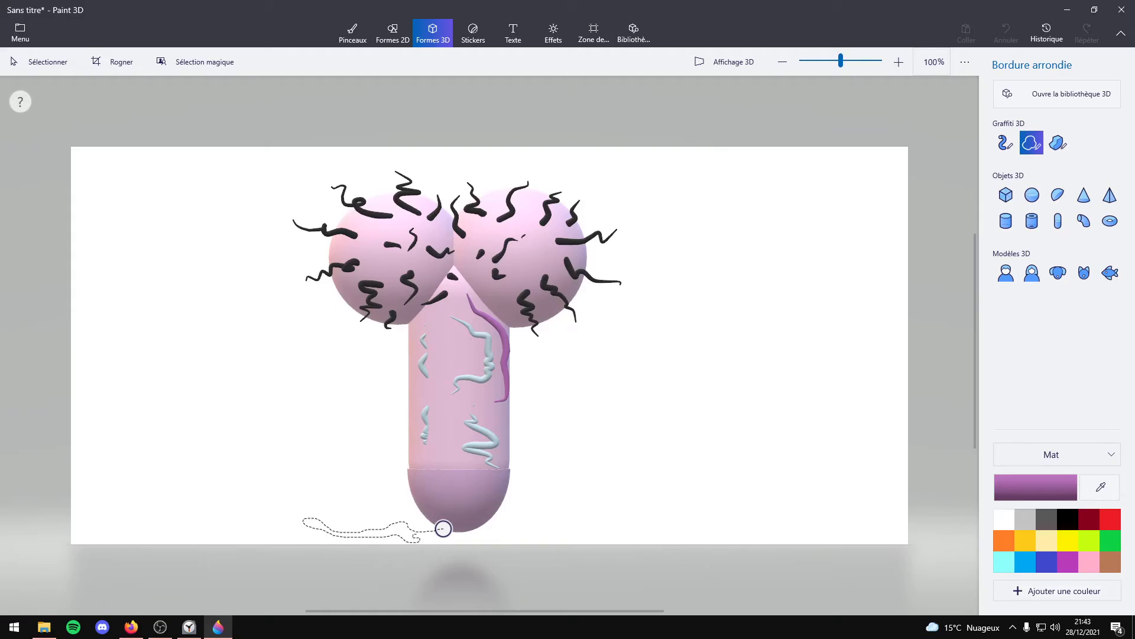
pyautogui.moveTo(443, 529); pyautogui.dragTo(442, 530)
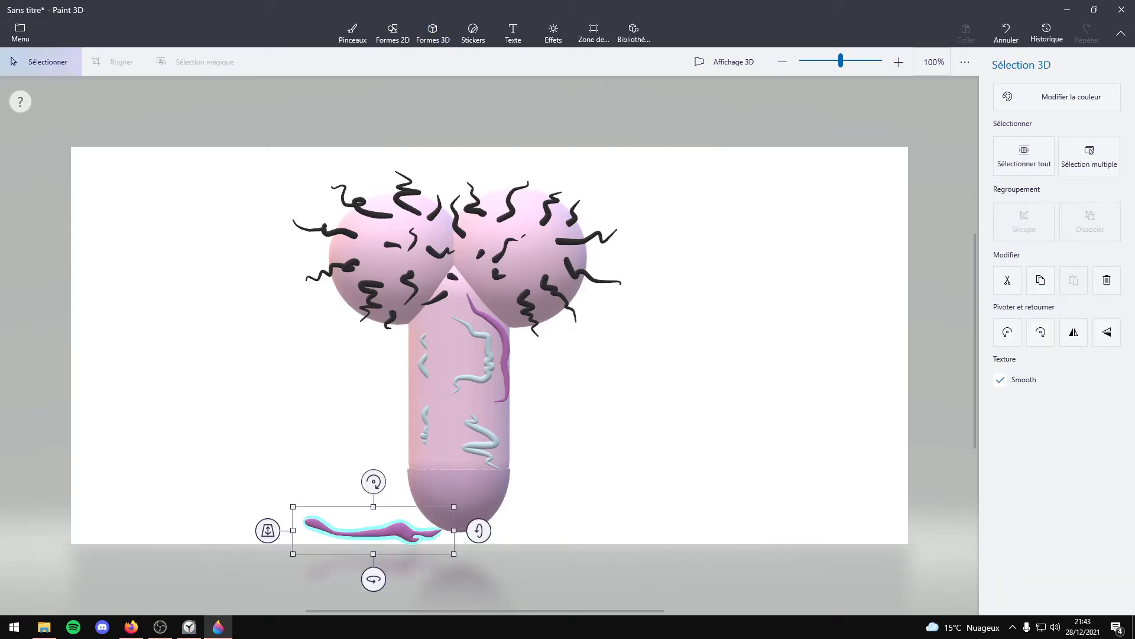
pyautogui.click(433, 32)
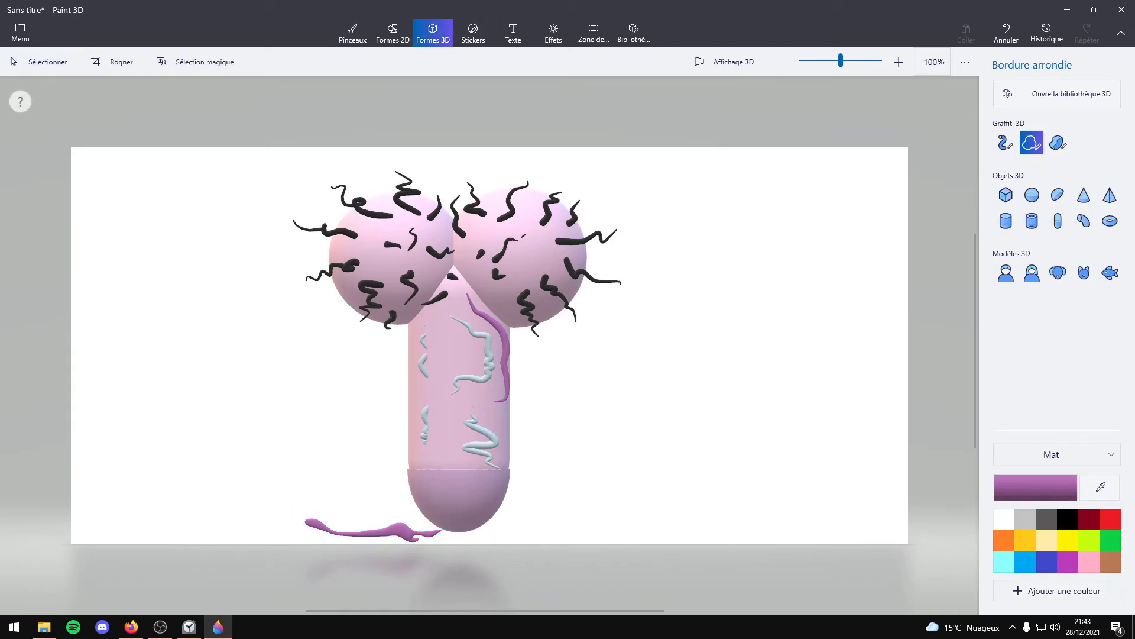
pyautogui.moveTo(457, 529)
pyautogui.mouseDown()
pyautogui.moveTo(479, 543)
pyautogui.moveTo(538, 529)
pyautogui.moveTo(561, 502)
pyautogui.moveTo(566, 413)
pyautogui.mouseUp()
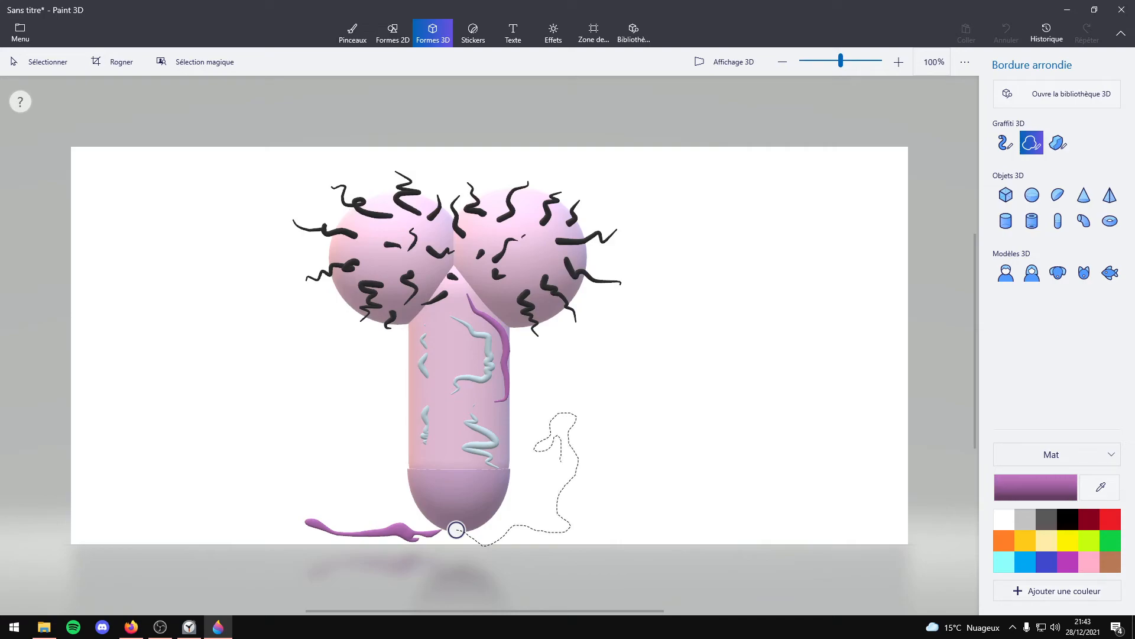
pyautogui.moveTo(550, 485)
pyautogui.mouseDown()
pyautogui.moveTo(484, 536)
pyautogui.moveTo(456, 529)
pyautogui.mouseUp()
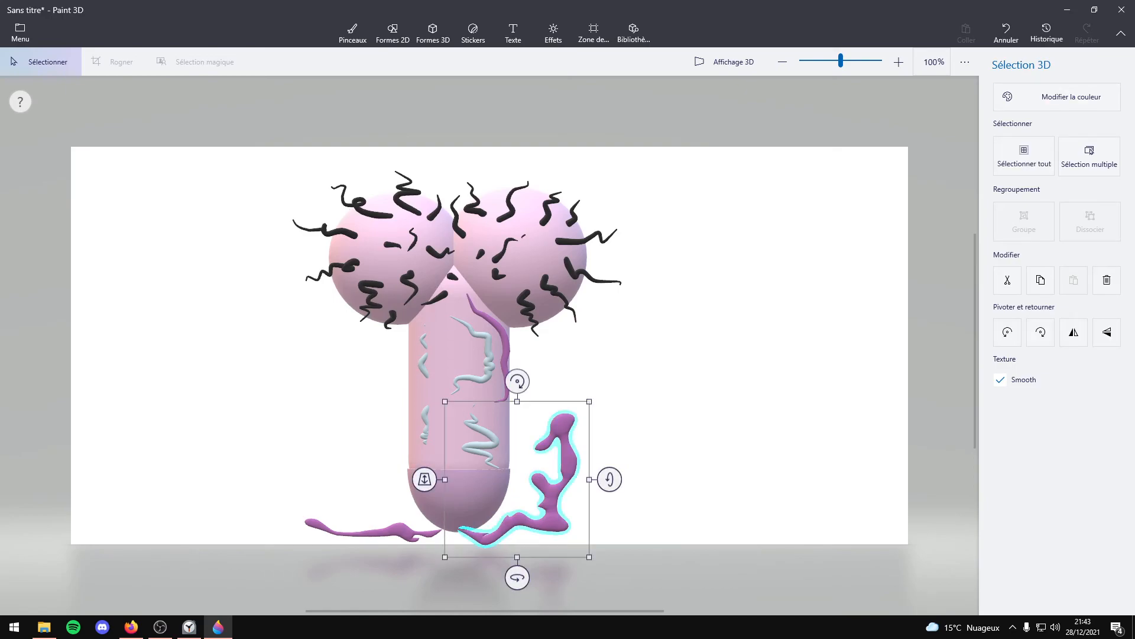
# - Recolour the branching doodle right of the capsule a custom off-white and deselect it
pyautogui.click(1057, 96)
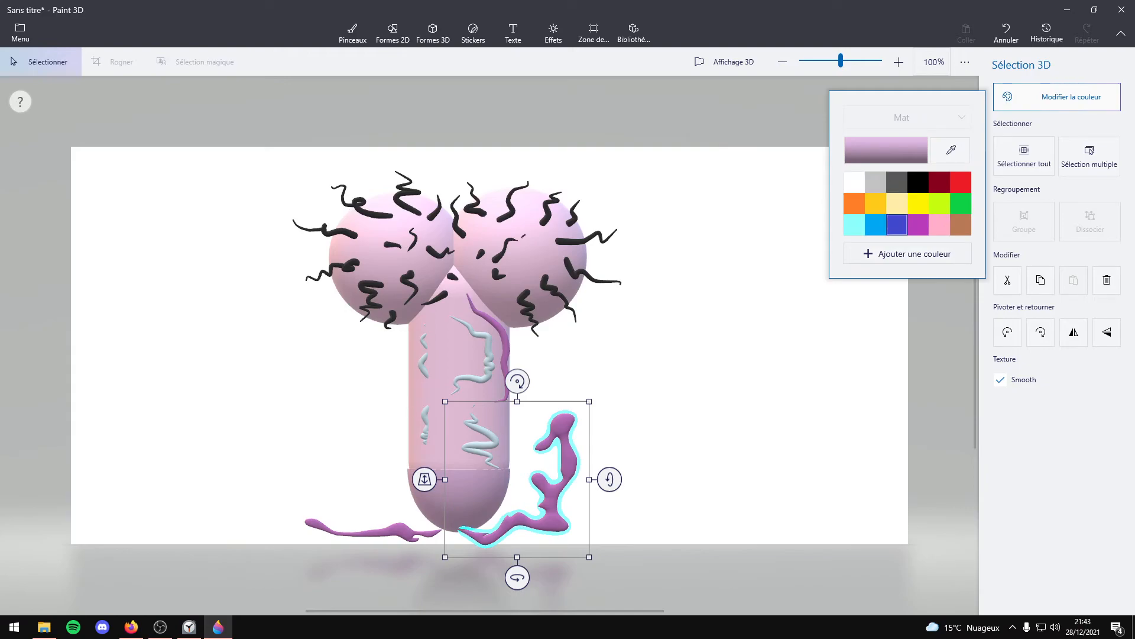
pyautogui.click(875, 182)
pyautogui.click(886, 150)
pyautogui.moveTo(448, 250); pyautogui.dragTo(450, 225)
pyautogui.click(505, 432)
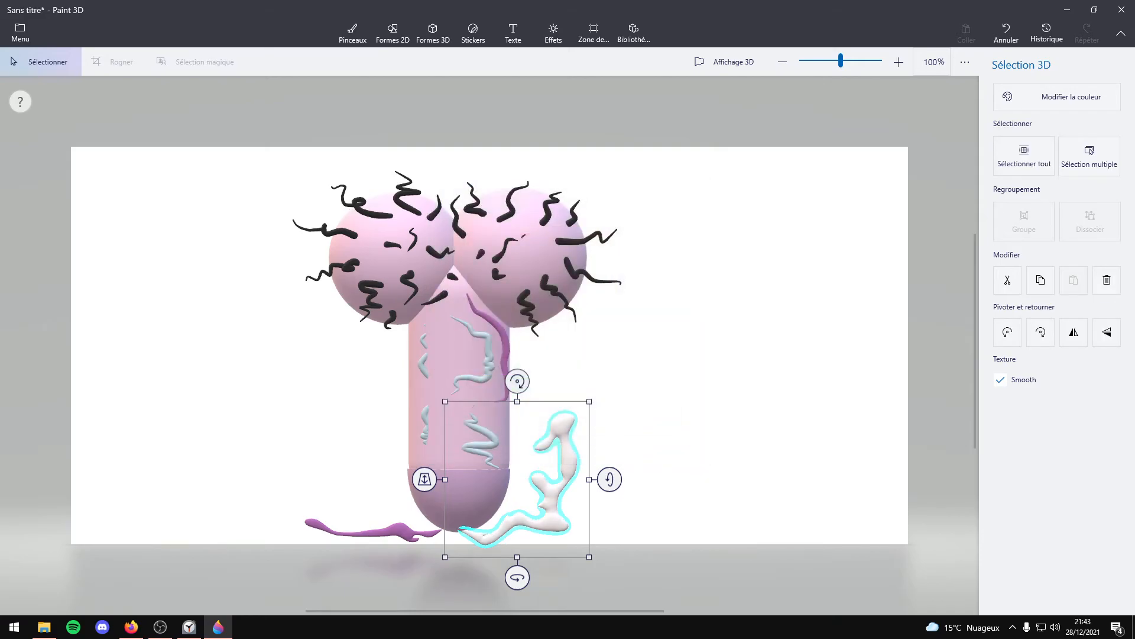
pyautogui.click(433, 33)
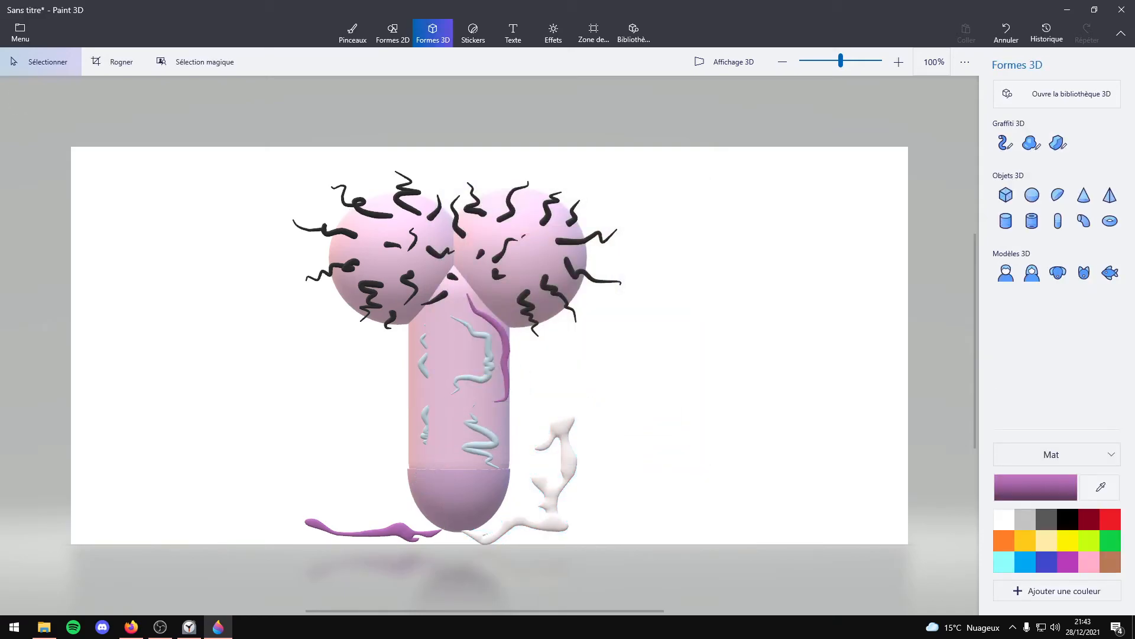
# - Recolour the thin doodle left of the hemisphere off-white with hex value e6e1e1
pyautogui.click(396, 531)
pyautogui.click(1059, 96)
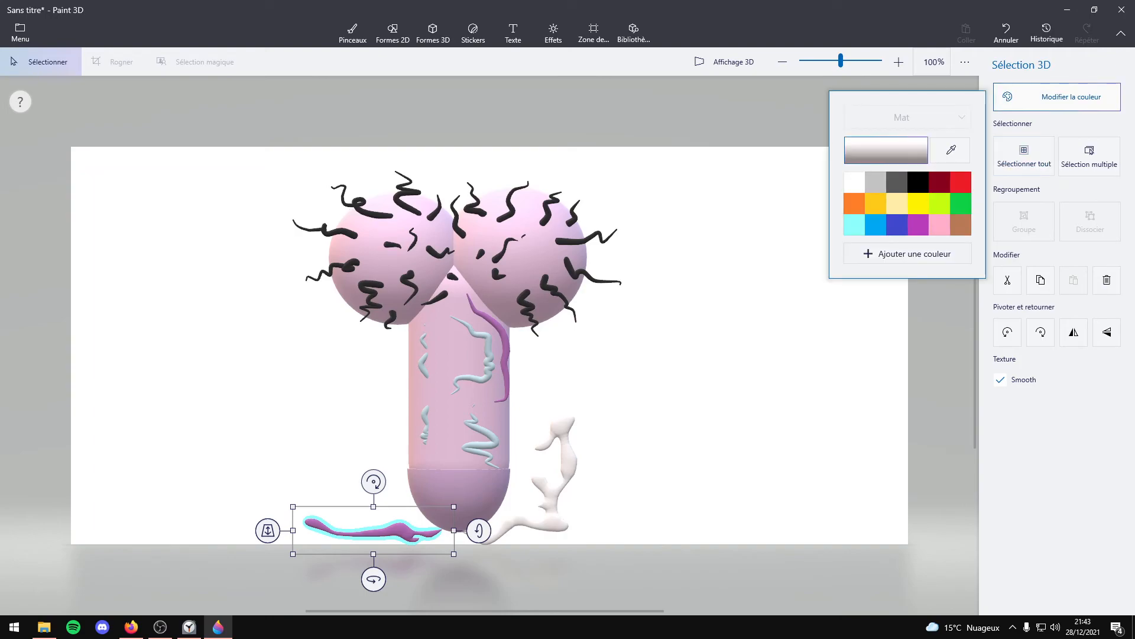
pyautogui.click(887, 149)
pyautogui.moveTo(451, 226); pyautogui.dragTo(449, 229)
pyautogui.click(505, 432)
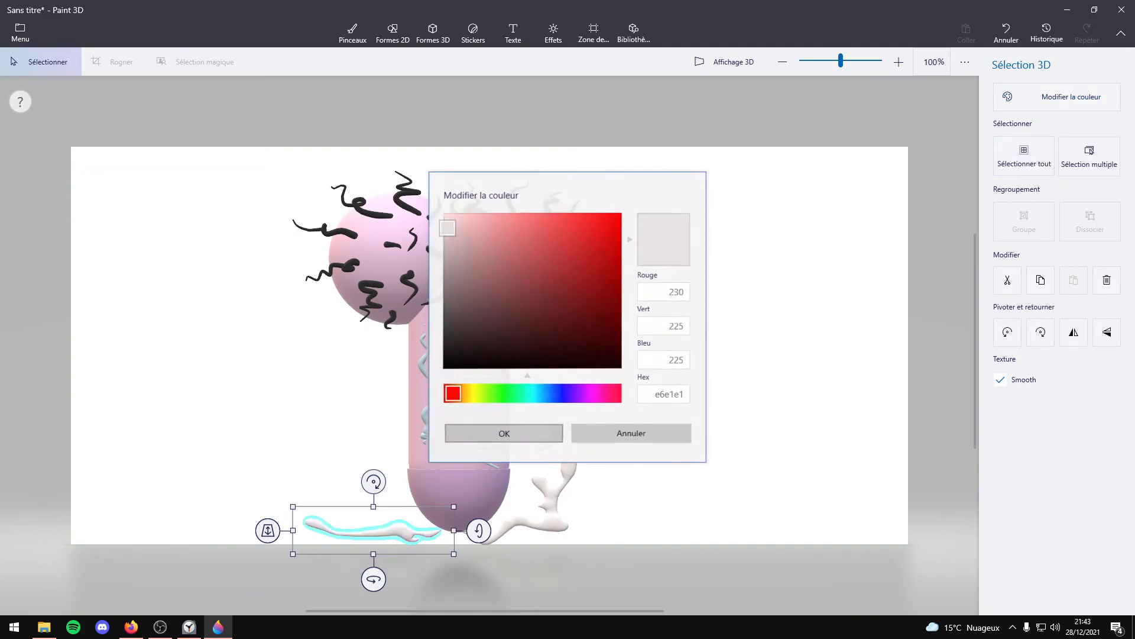
# - Apply the thin doodle's off-white to the branching doodle on the right and return to the 3D shapes
pyautogui.click(550, 522)
pyautogui.click(1059, 97)
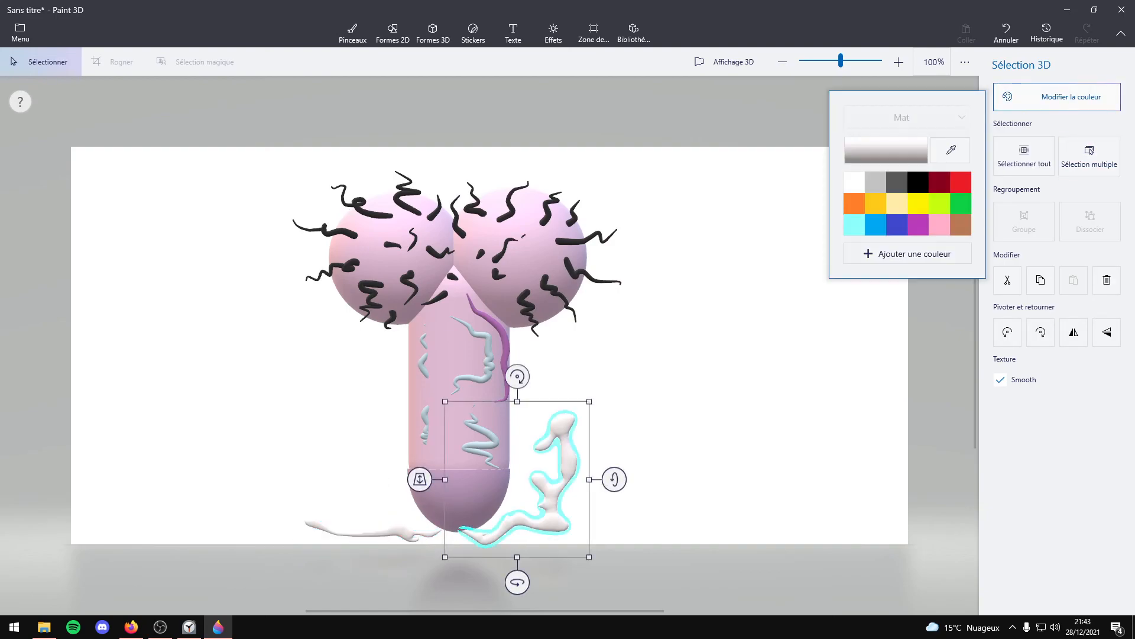
pyautogui.click(887, 150)
pyautogui.click(505, 433)
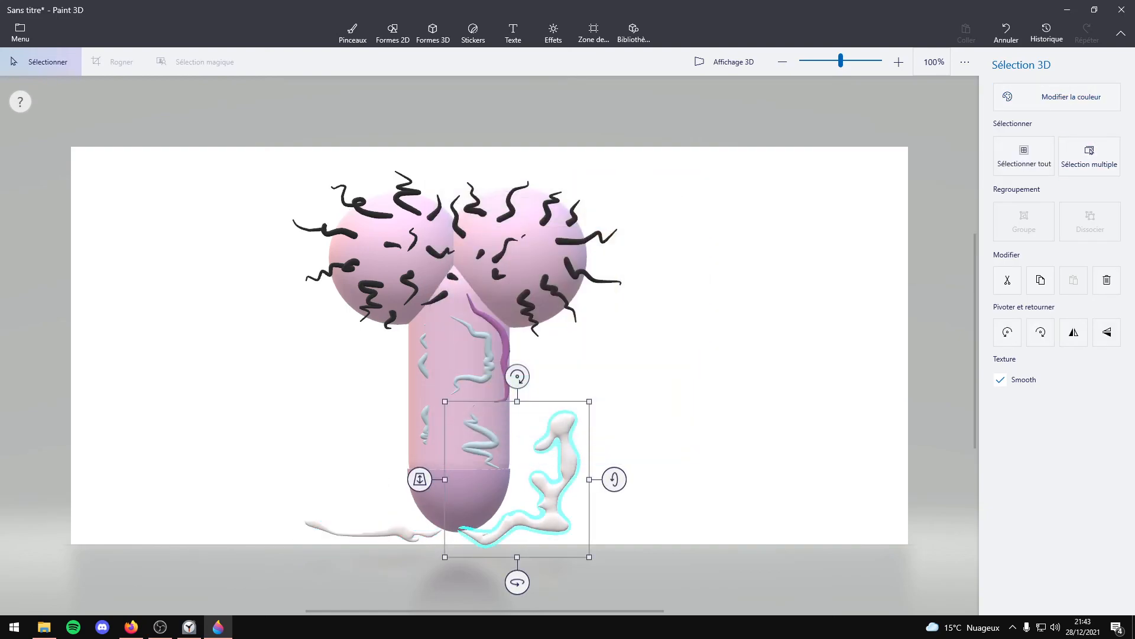
pyautogui.click(433, 33)
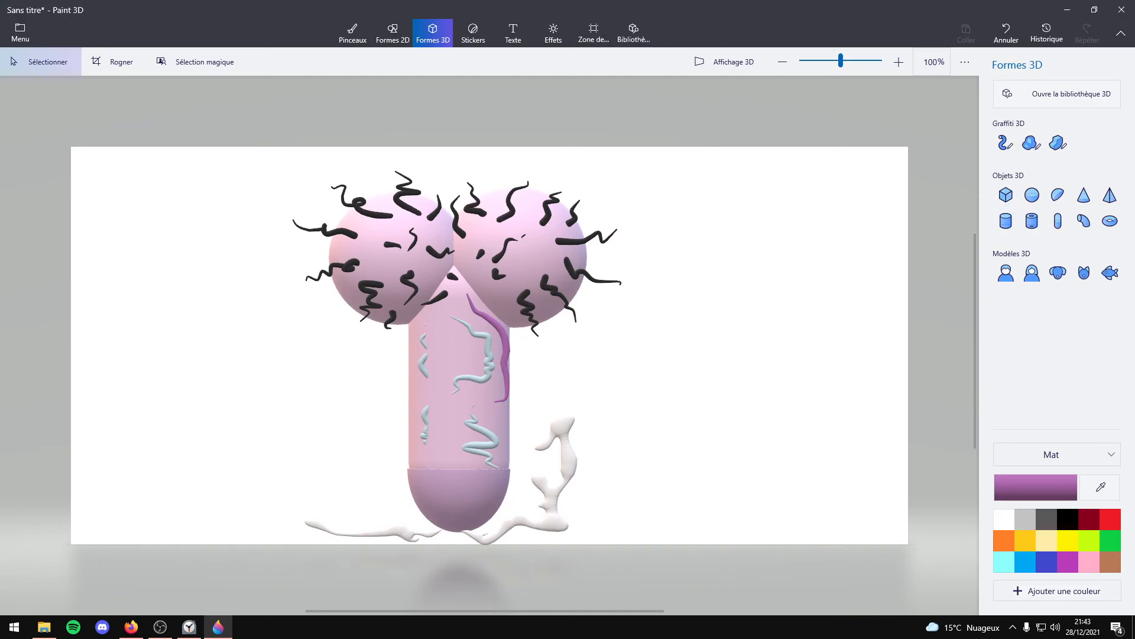
# - Start a 2D text in Segoe Print on the empty canvas area left of the spheres
pyautogui.click(512, 33)
pyautogui.click(1053, 156)
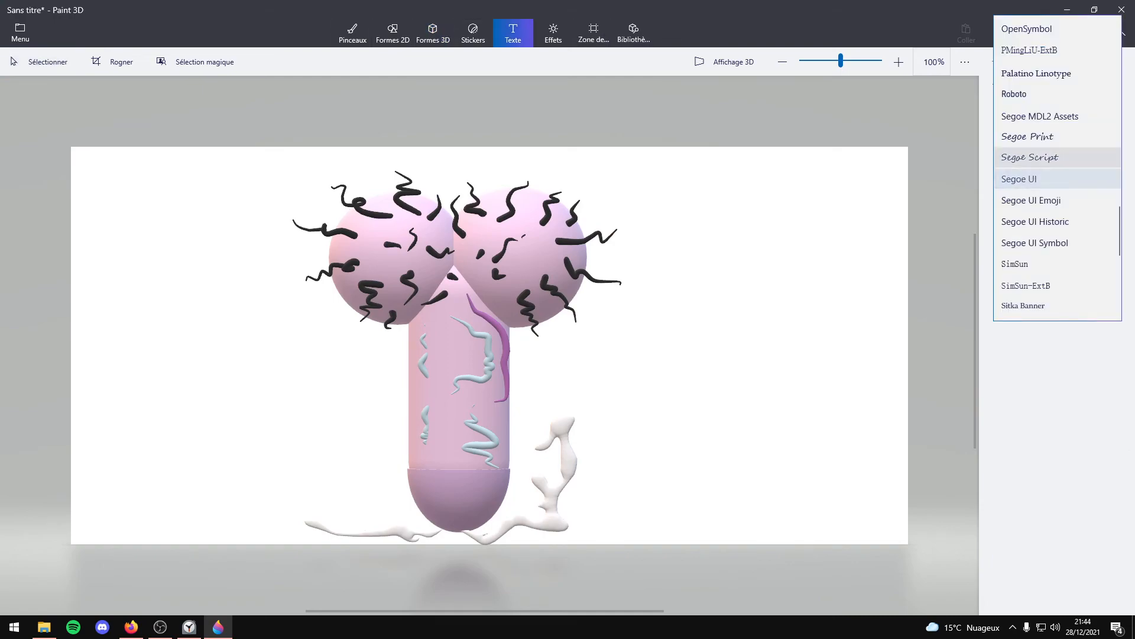
pyautogui.click(1029, 137)
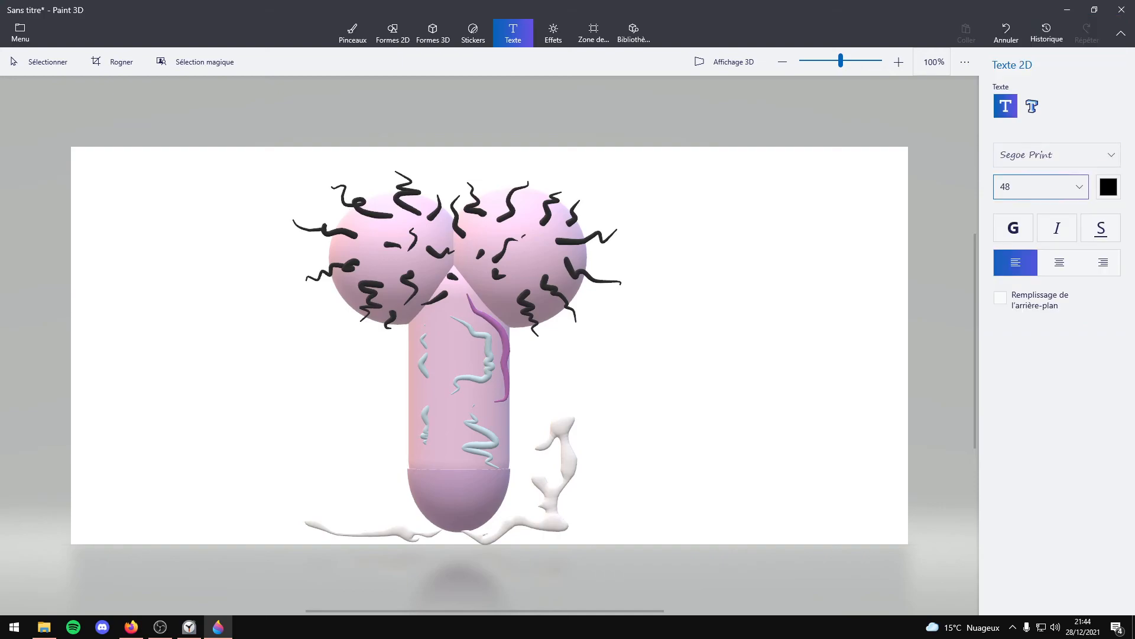
pyautogui.click(126, 232)
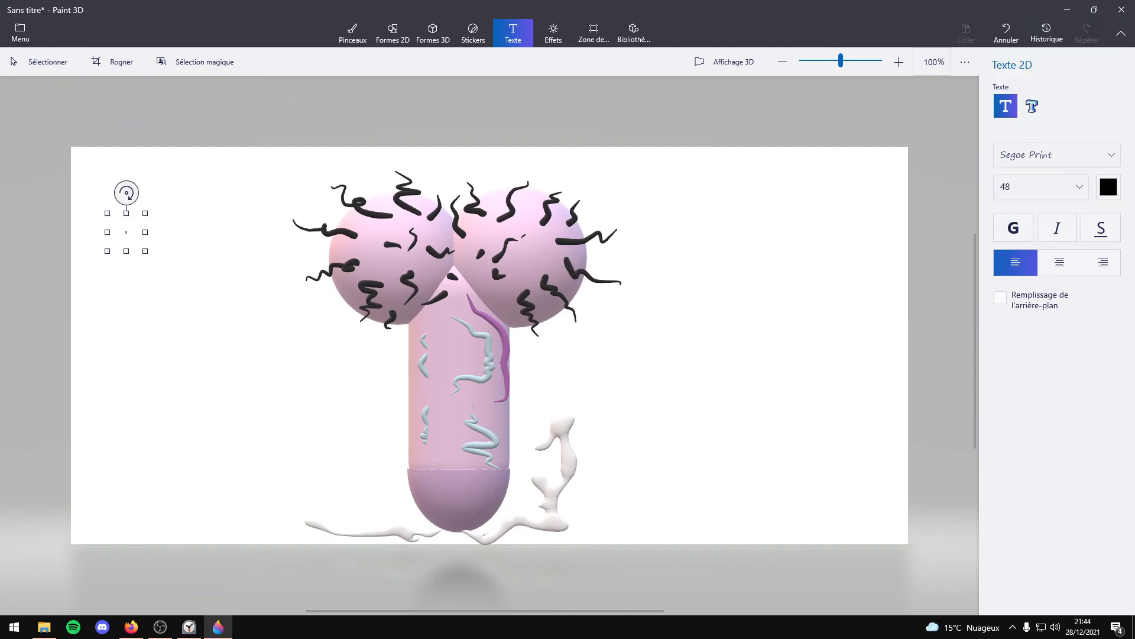
# - Enter the text "le gros shlongos" and widen its text box across the model so the words fit horizontally
pyautogui.write('Lz')
pyautogui.press('BackSpace')
pyautogui.press('BackSpace')
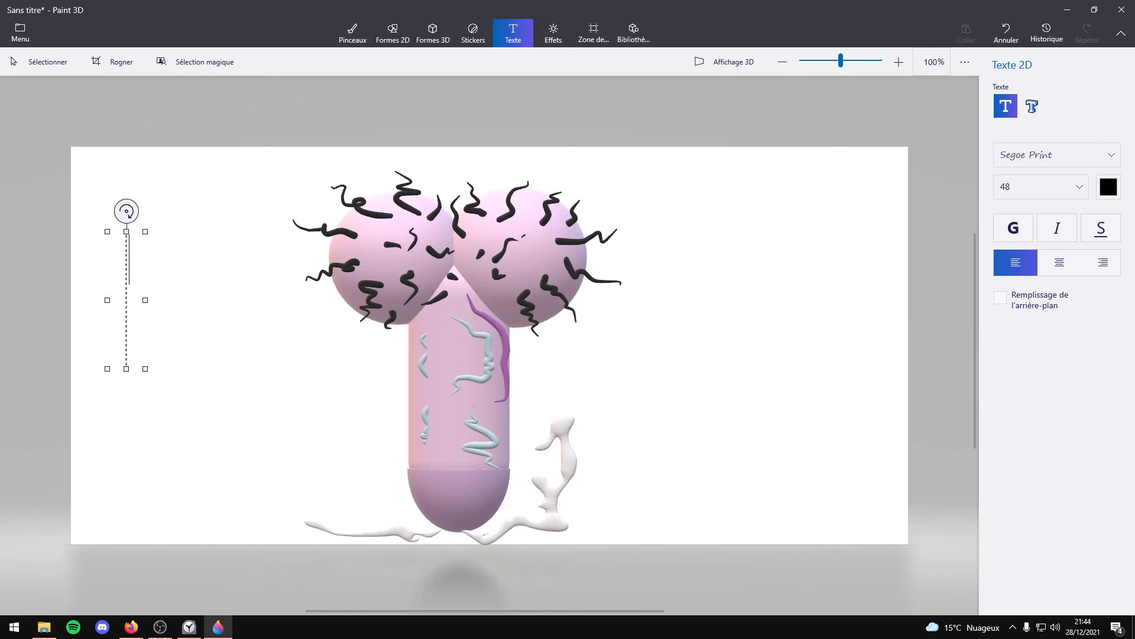
pyautogui.write('le')
pyautogui.write(' gros')
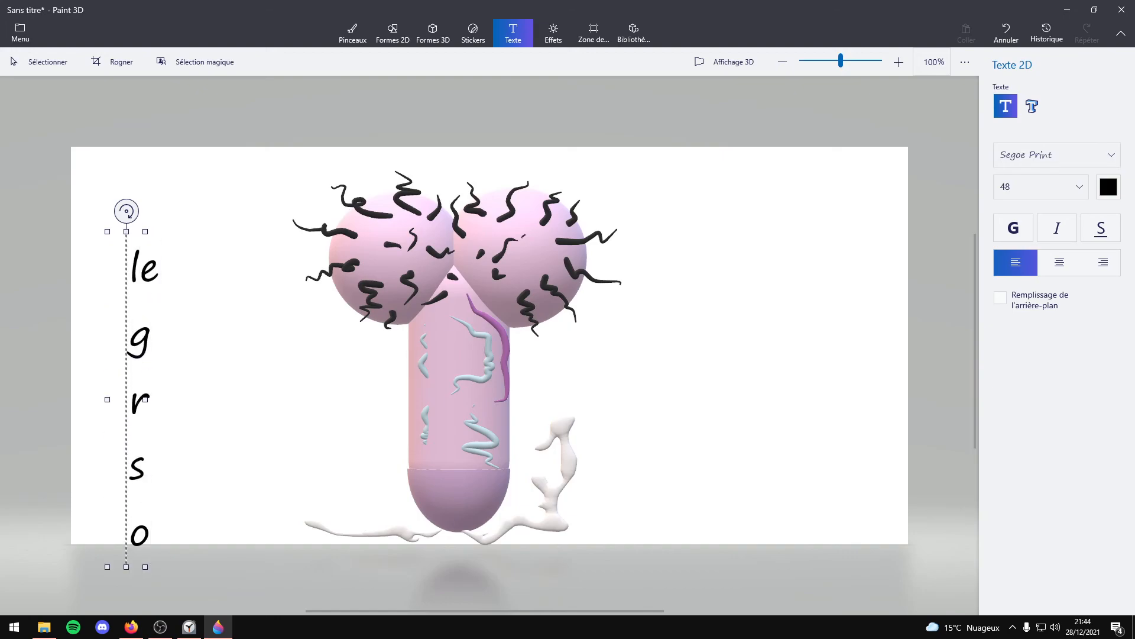
pyautogui.moveTo(145, 400); pyautogui.dragTo(592, 399)
pyautogui.press('BackSpace')
pyautogui.press('BackSpace')
pyautogui.write('os shlongosd')
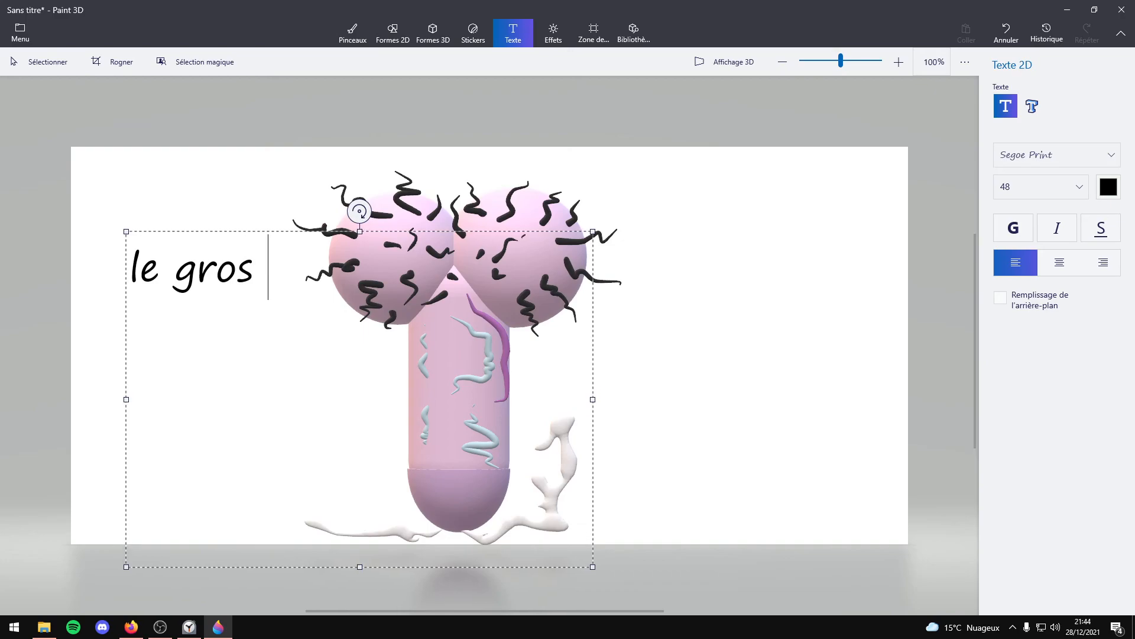
pyautogui.press('BackSpace')
# - Break the line before "shlongos" and commit the two-line text
pyautogui.press('Left')
pyautogui.press('Left')
pyautogui.press('Left')
pyautogui.press('Left')
pyautogui.press('Left')
pyautogui.press('Left')
pyautogui.press('Left')
pyautogui.press('Left')
pyautogui.press('Return')
pyautogui.press('Escape')
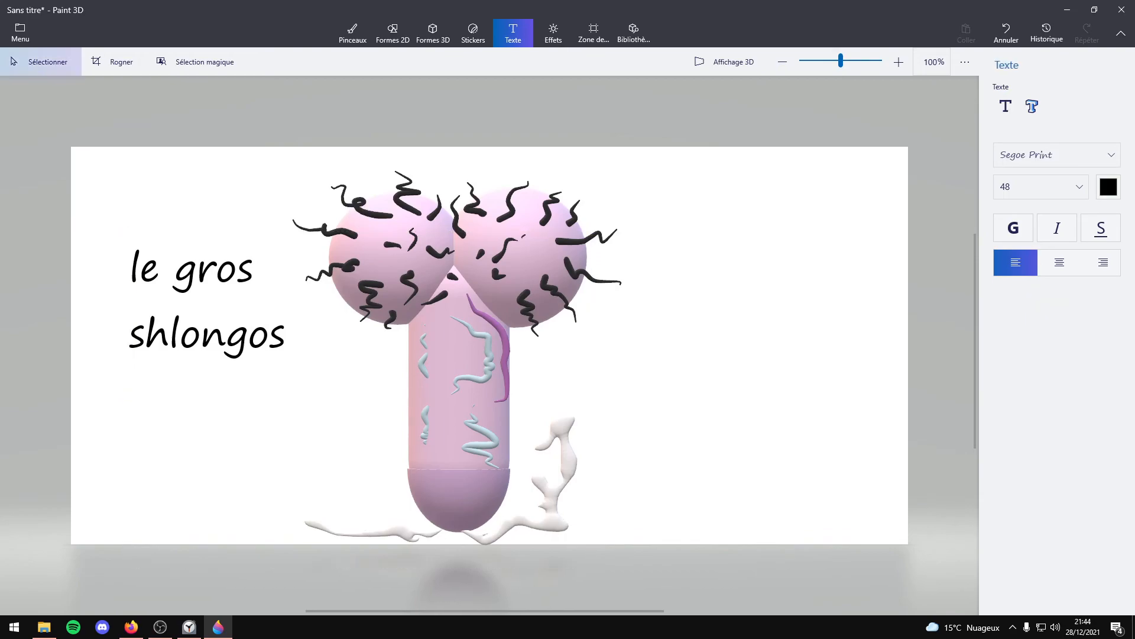
pyautogui.moveTo(261, 337); pyautogui.dragTo(297, 337)
pyautogui.press('Escape')
pyautogui.click(1032, 106)
pyautogui.click(185, 339)
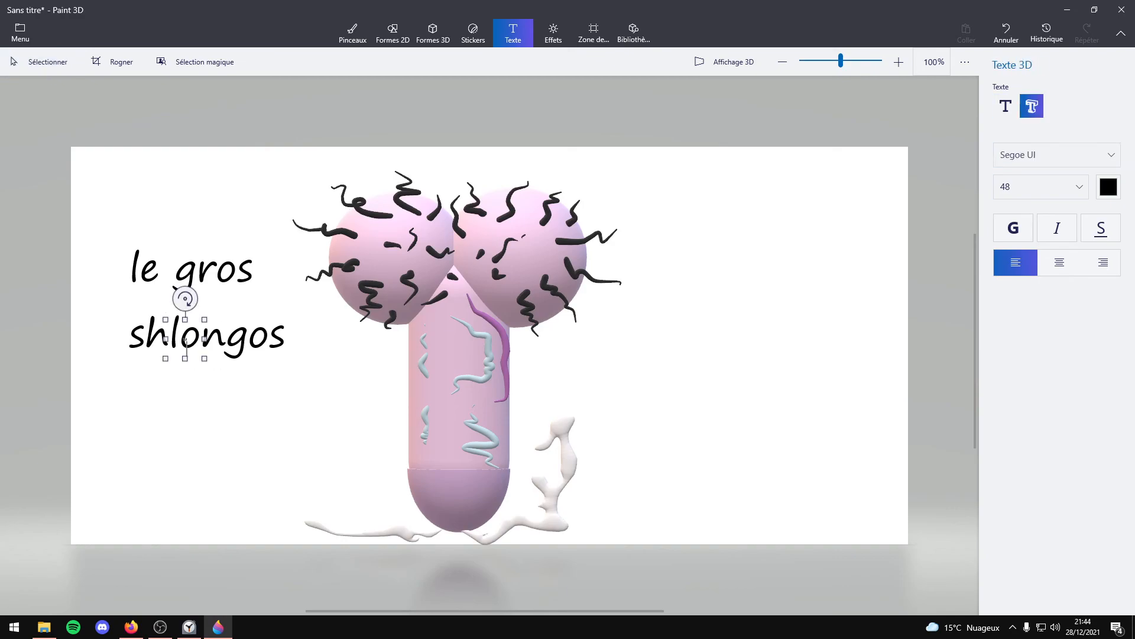
pyautogui.click(107, 330)
pyautogui.moveTo(107, 330)
pyautogui.mouseDown()
pyautogui.moveTo(287, 289)
pyautogui.moveTo(287, 239)
pyautogui.mouseUp()
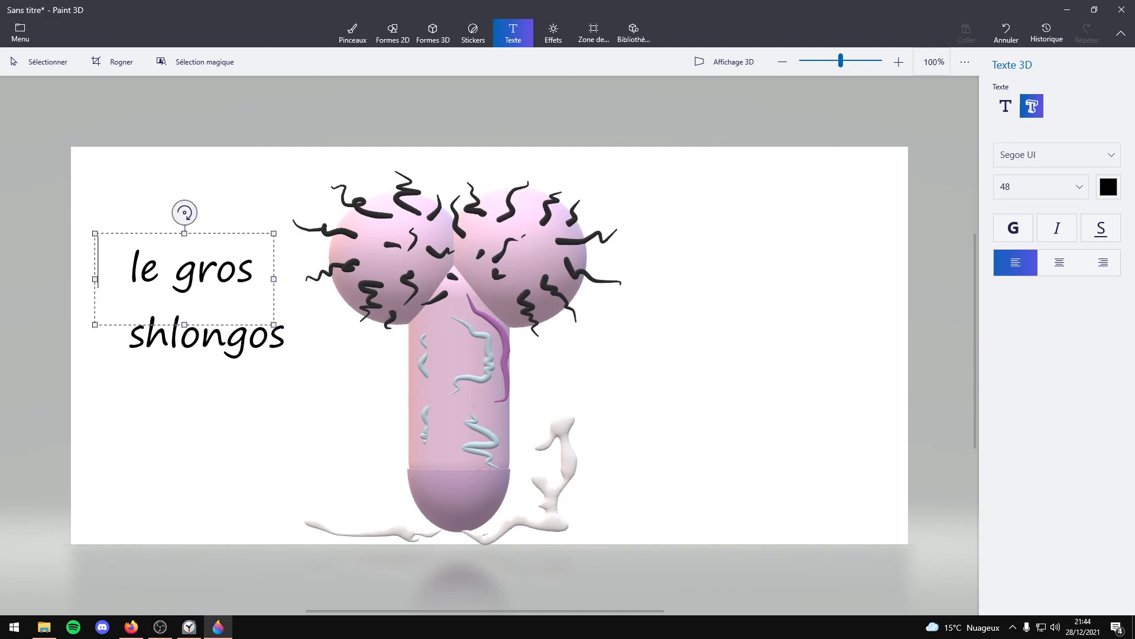
pyautogui.moveTo(184, 212); pyautogui.dragTo(197, 351)
pyautogui.press('Escape')
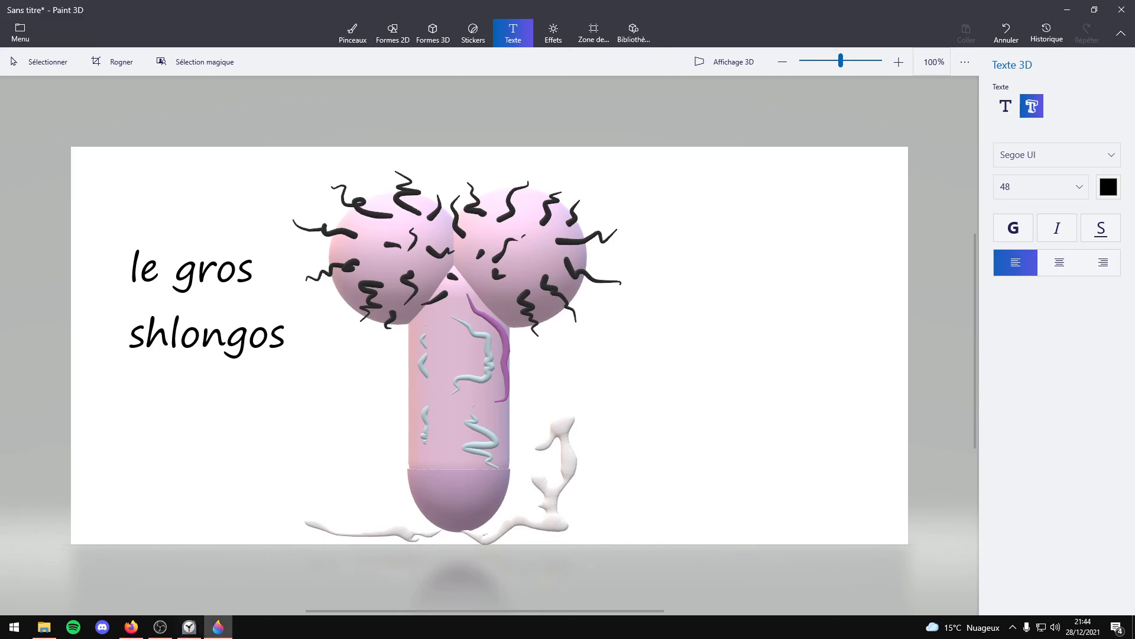
# - Switch to the Alarms & Clock stopwatch, pause it, and return to Paint 3D
pyautogui.click(189, 627)
pyautogui.click(582, 254)
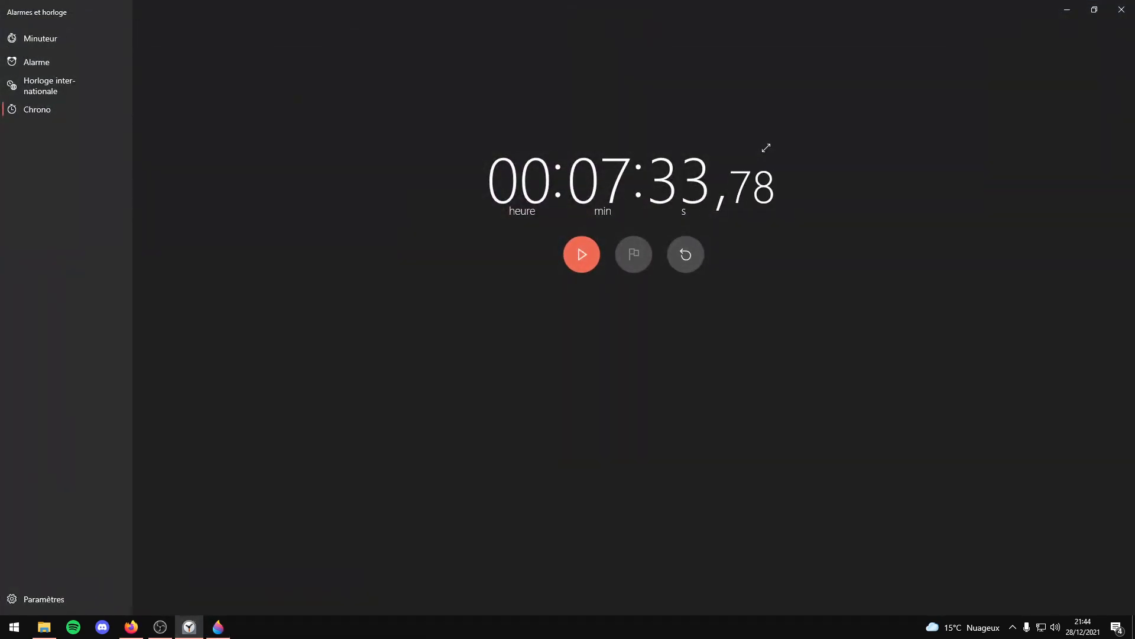
pyautogui.click(1068, 9)
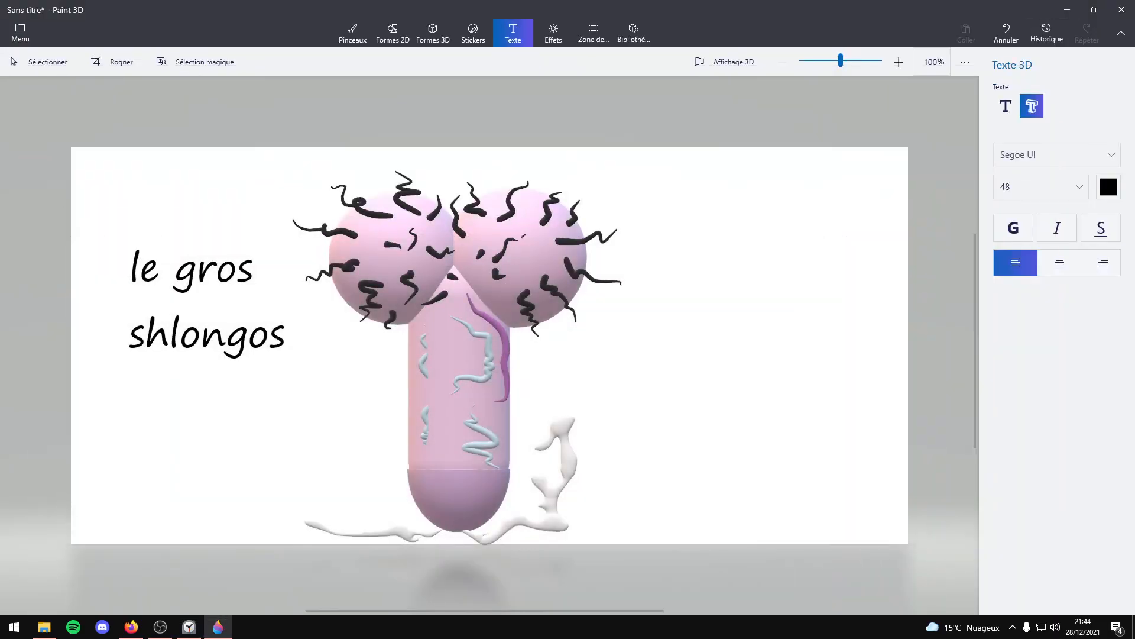